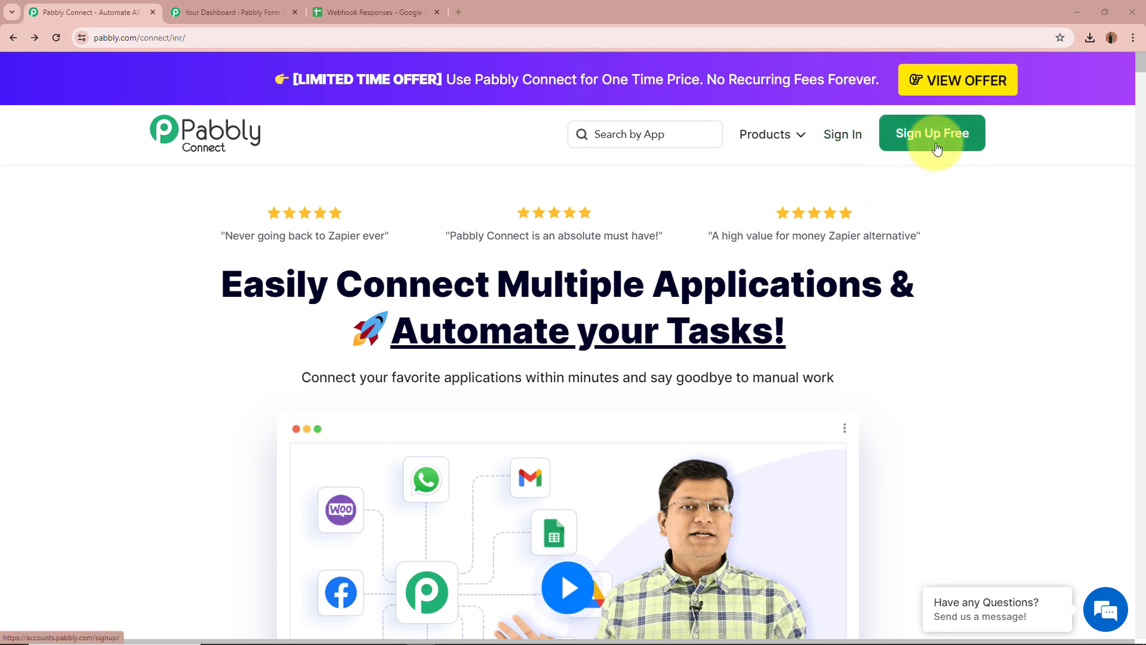
Sign in and launch Pabbly Connect from the All Pabbly Apps page.
click(846, 139)
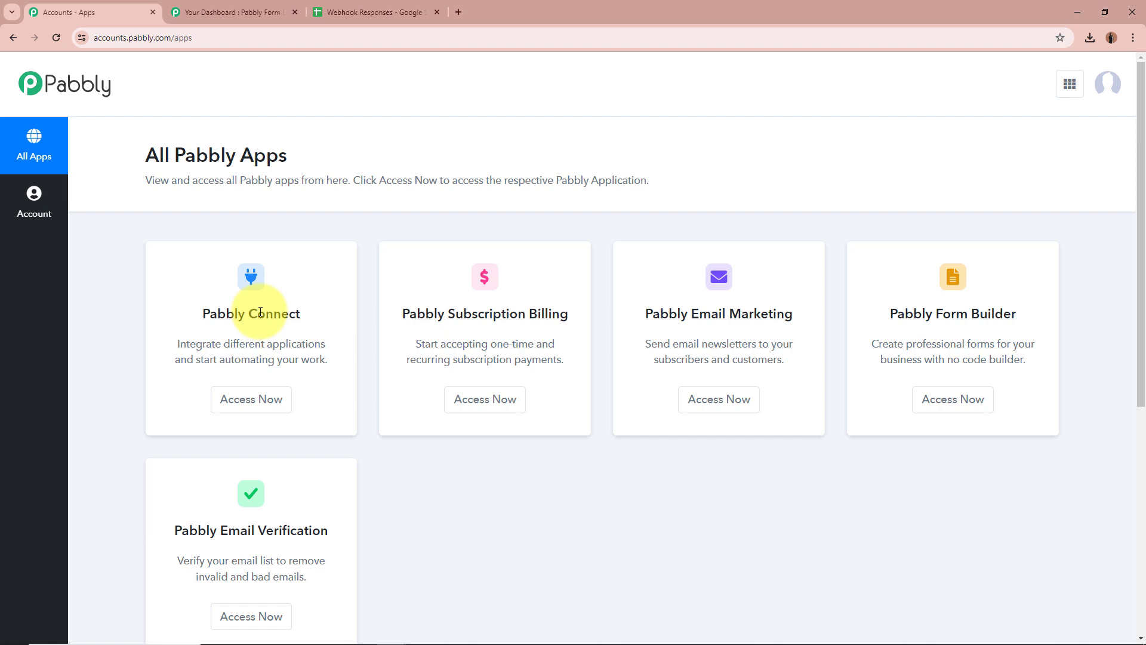
click(254, 399)
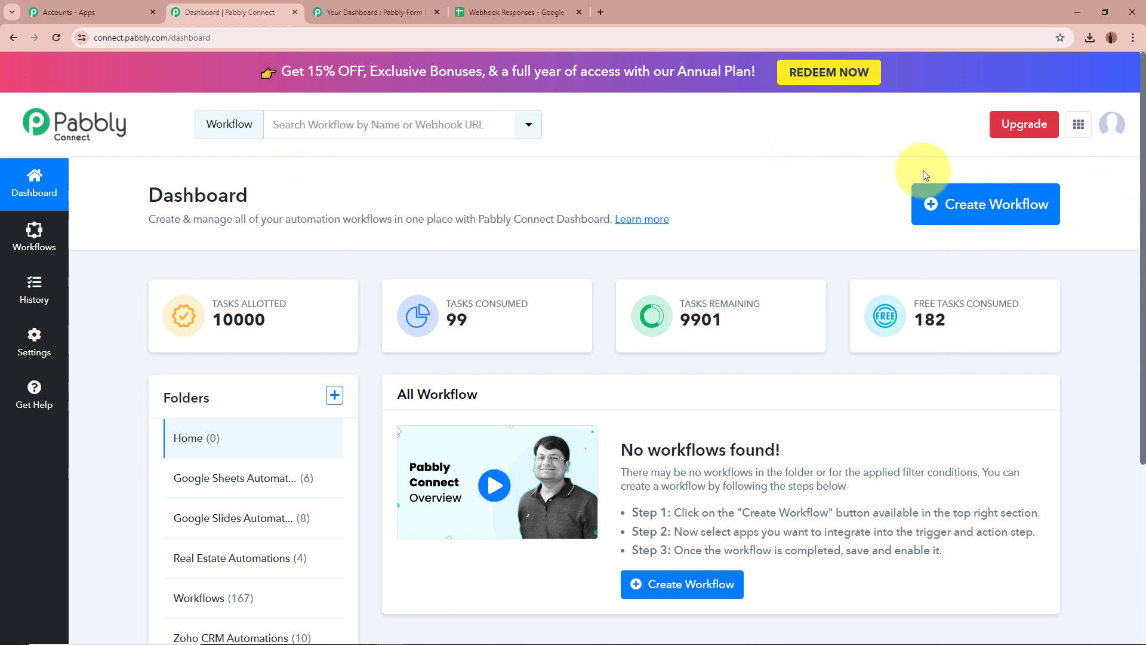
Start a new workflow named 'How to Capture Webhook Response in Google Sheets'.
click(959, 199)
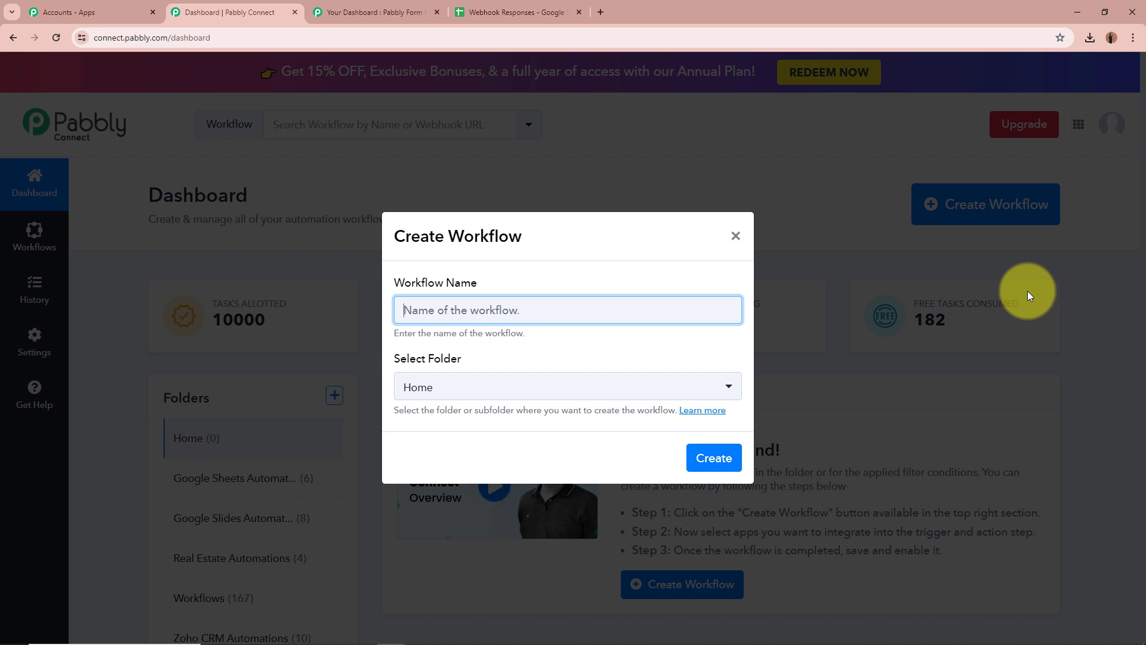
text(How to Capture Webhook Response in Google Sheets)
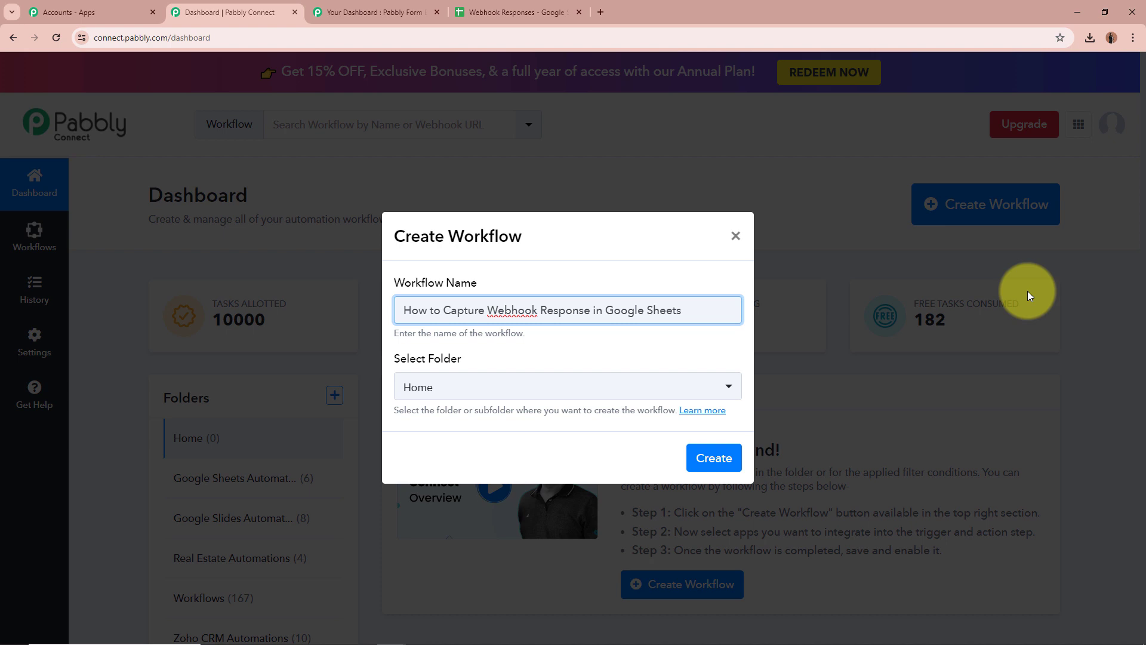
click(568, 345)
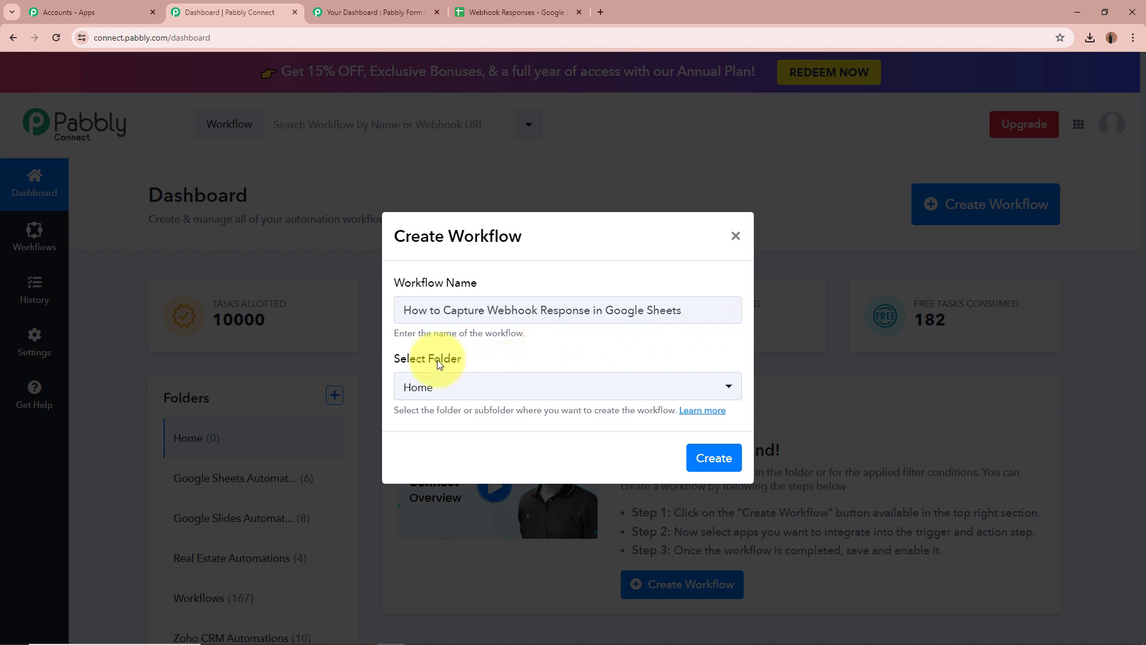
drag(468, 358, 367, 374)
click(543, 355)
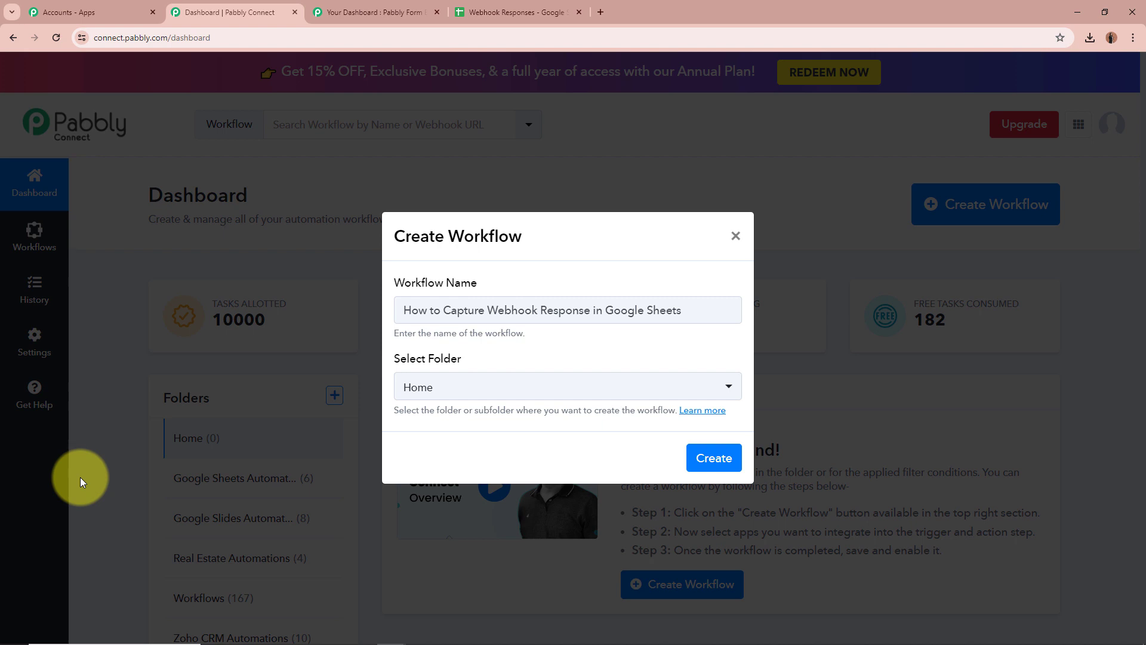
click(615, 310)
key(ctrl+a)
click(687, 360)
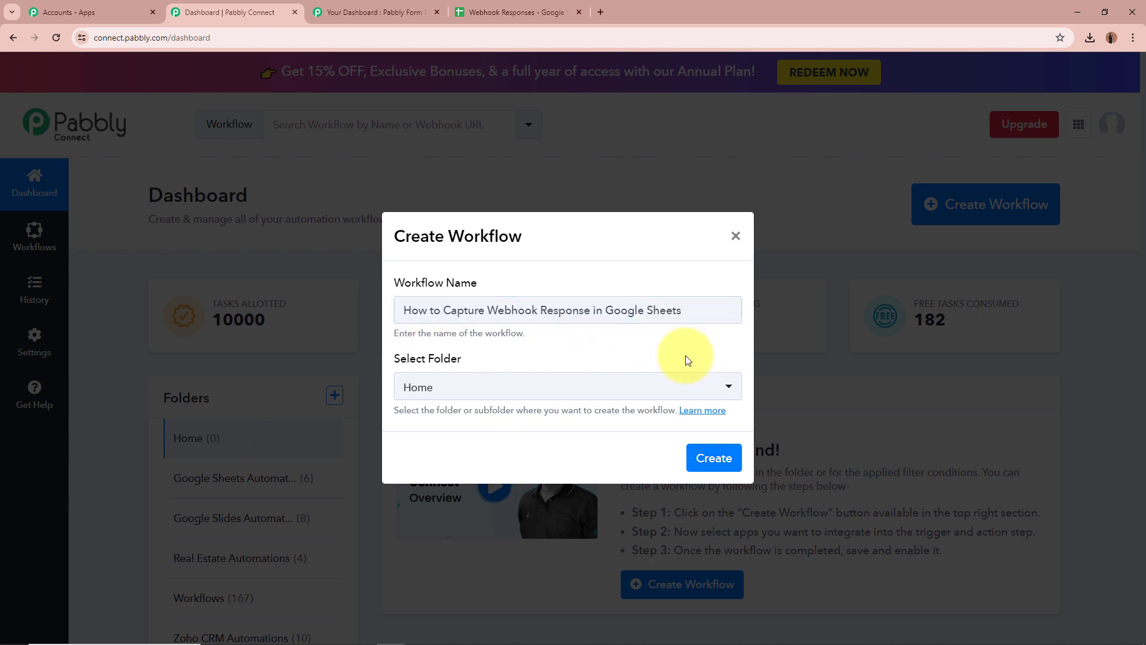
Place the workflow in the Google Sheets Automations folder and create it.
click(736, 388)
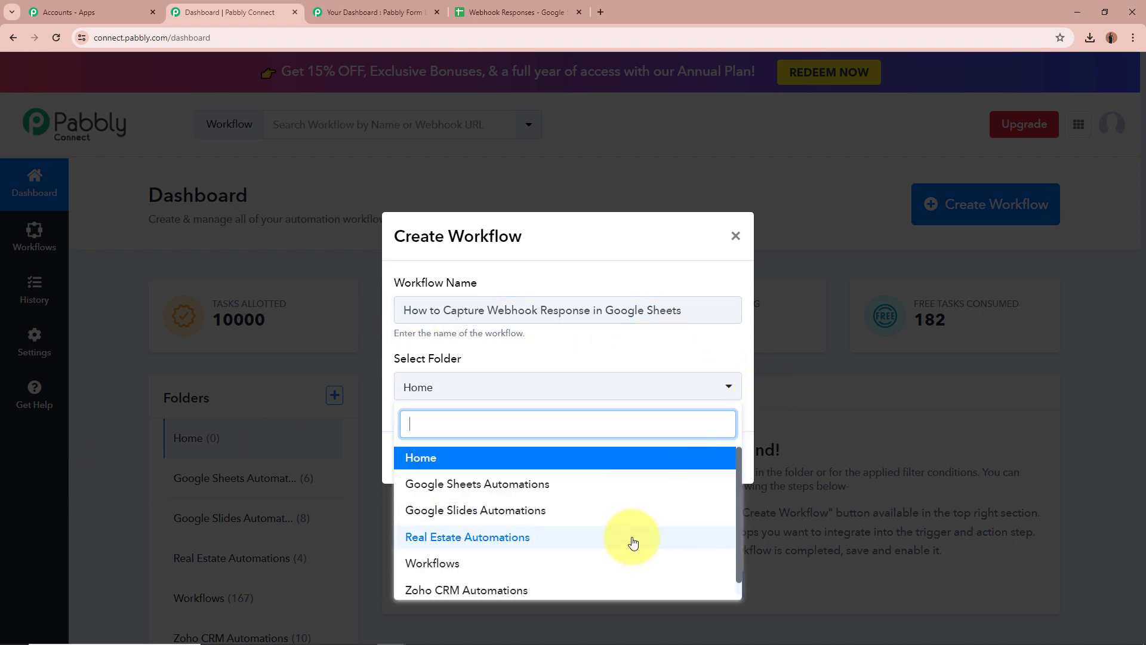
scroll(633, 542, down, 1)
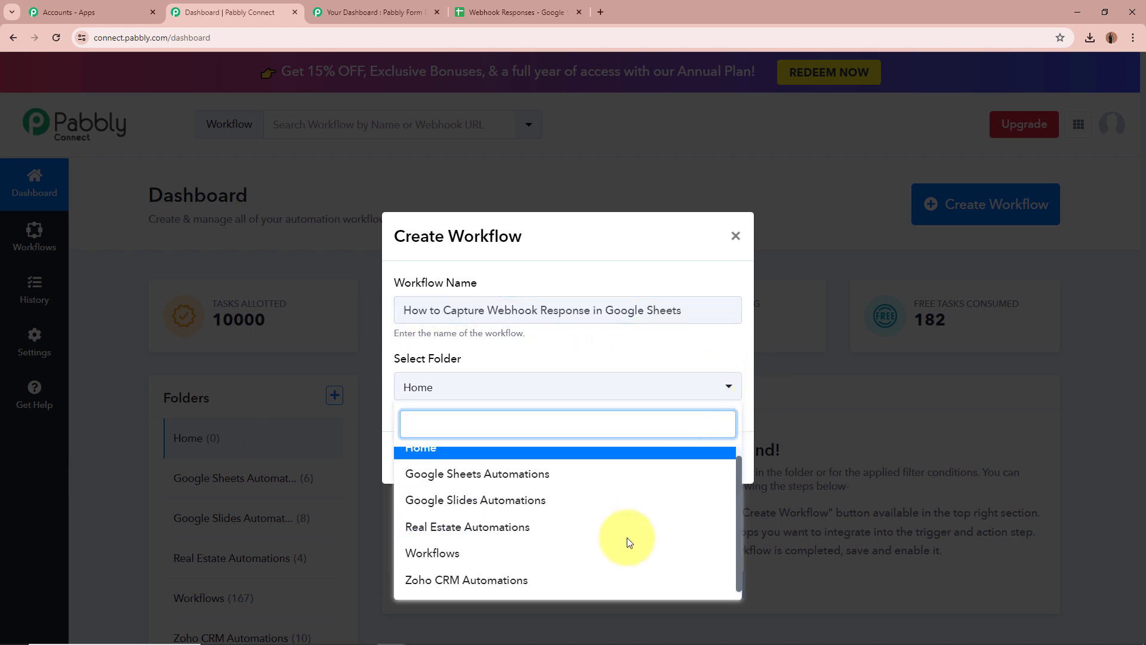
click(505, 473)
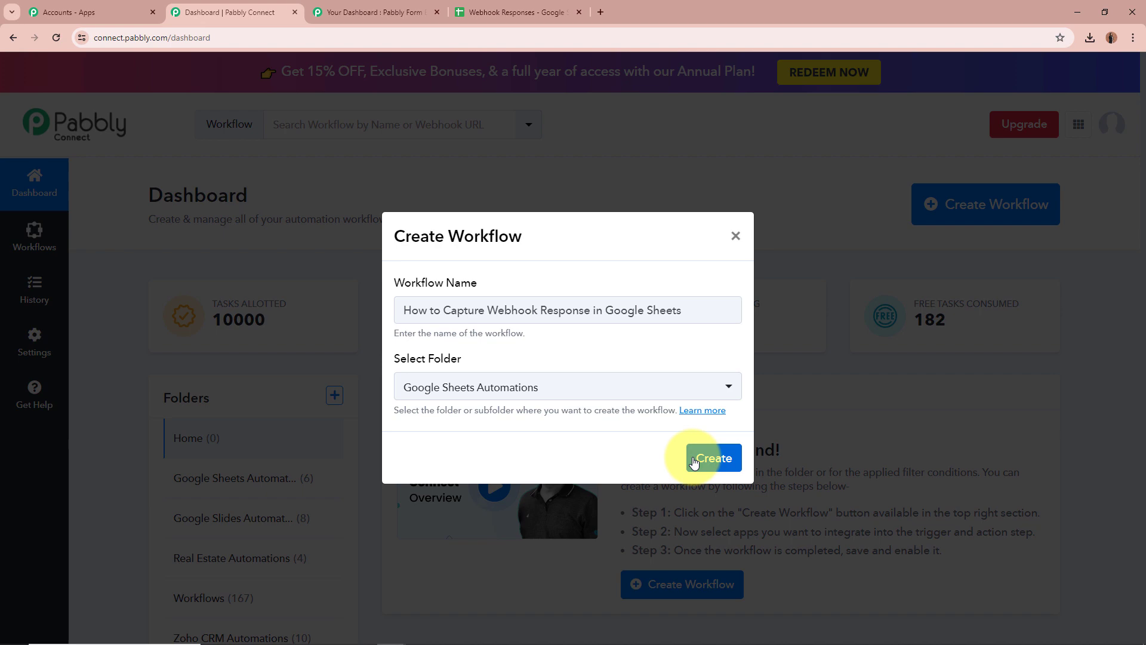
click(719, 462)
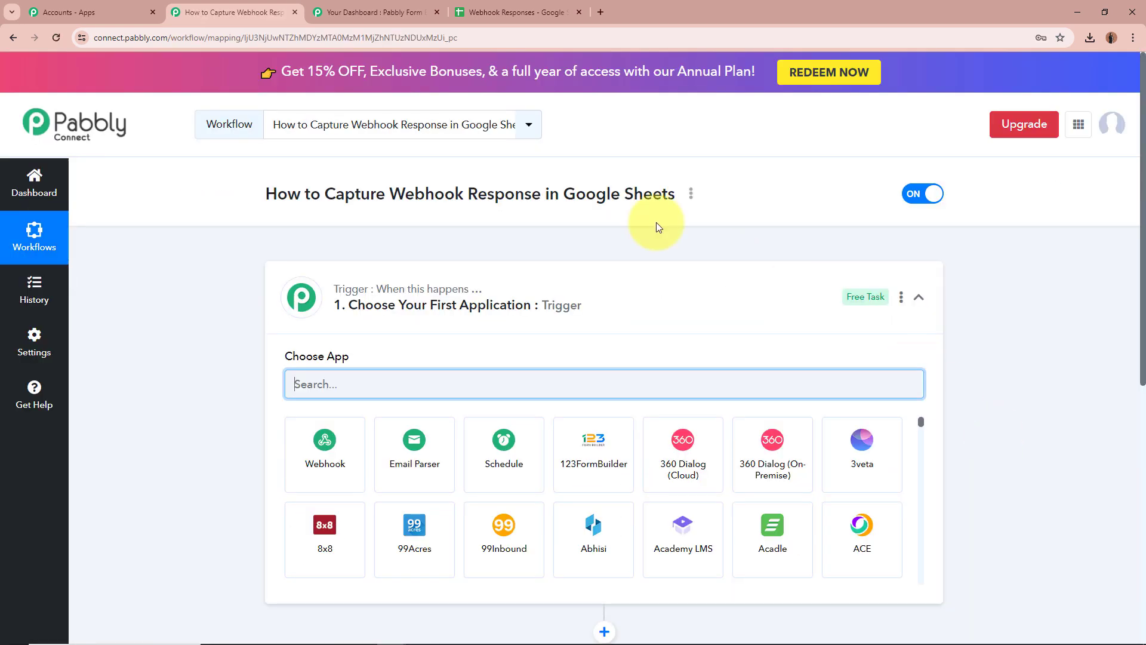
Choose Webhook by Pabbly as the workflow's trigger app.
drag(267, 194, 681, 198)
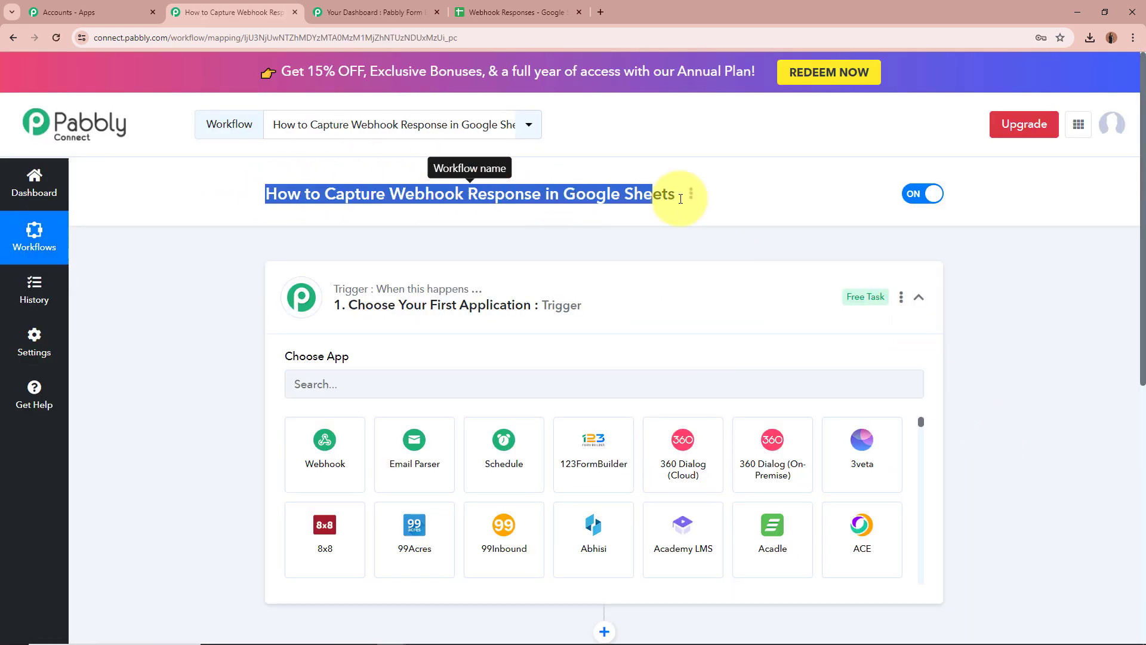
click(1010, 304)
click(923, 311)
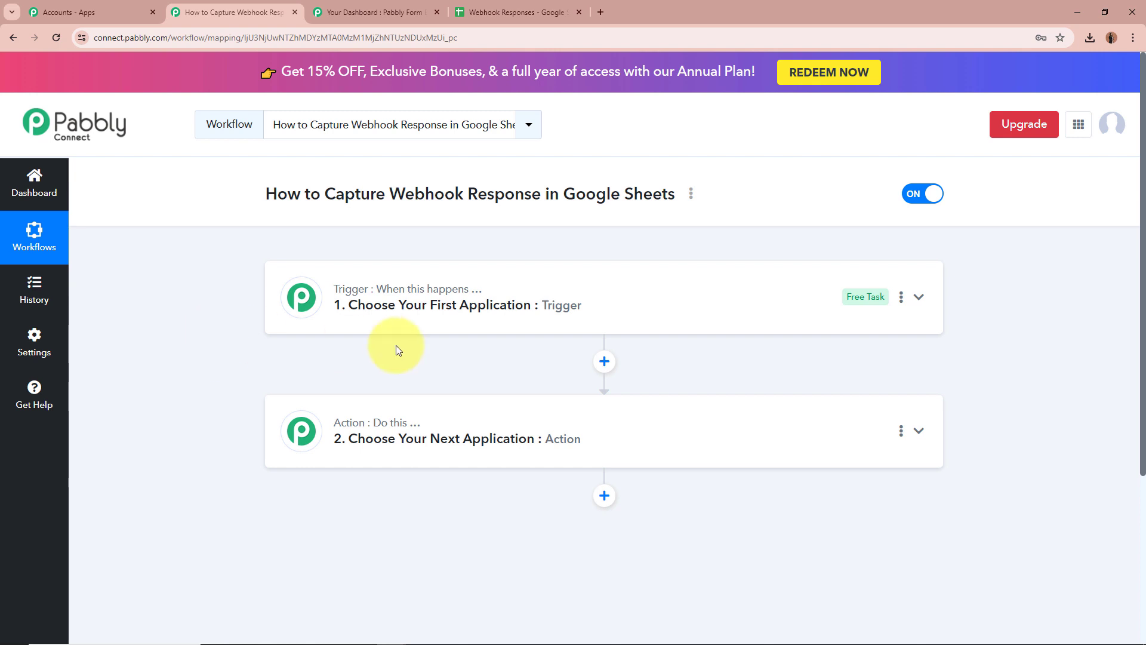
click(928, 297)
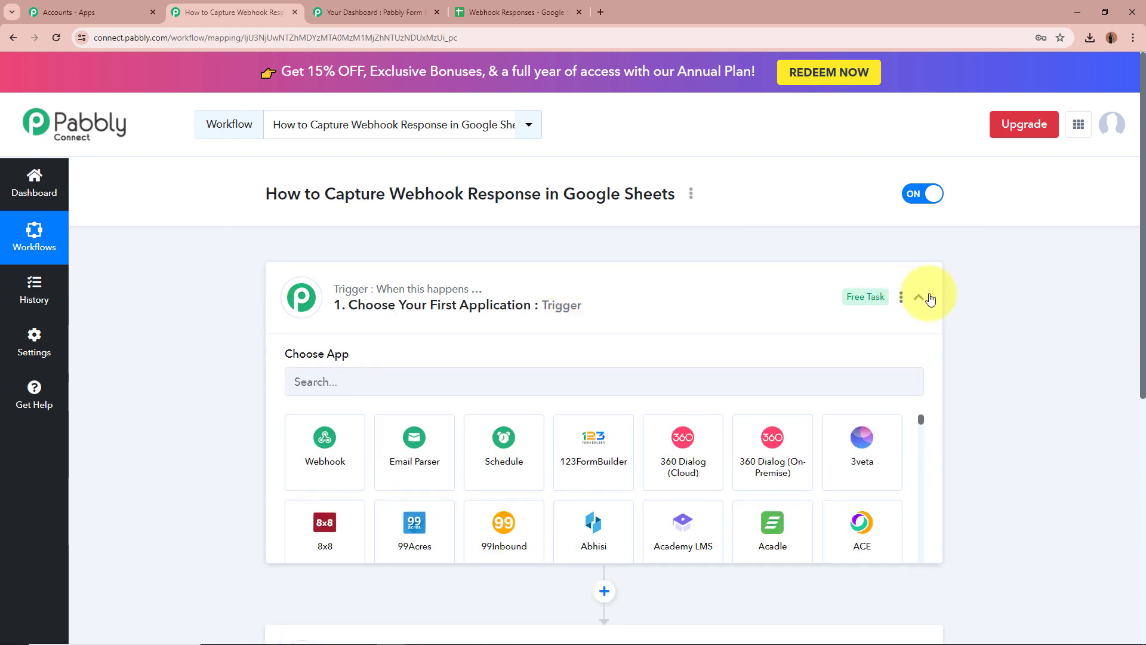
click(652, 391)
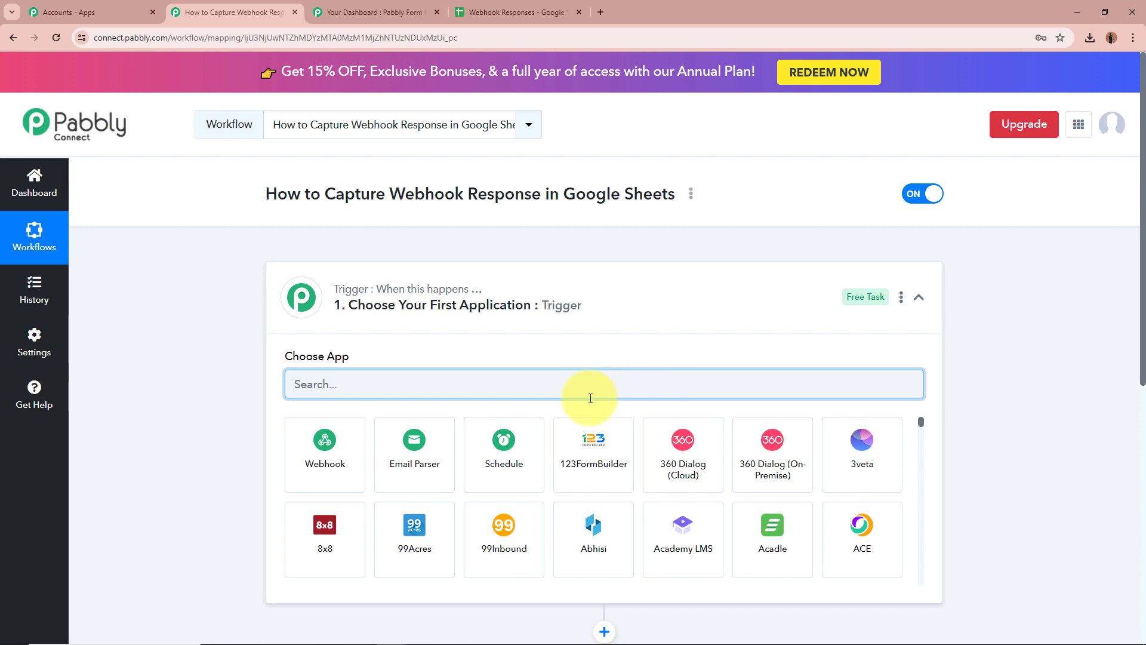
click(298, 445)
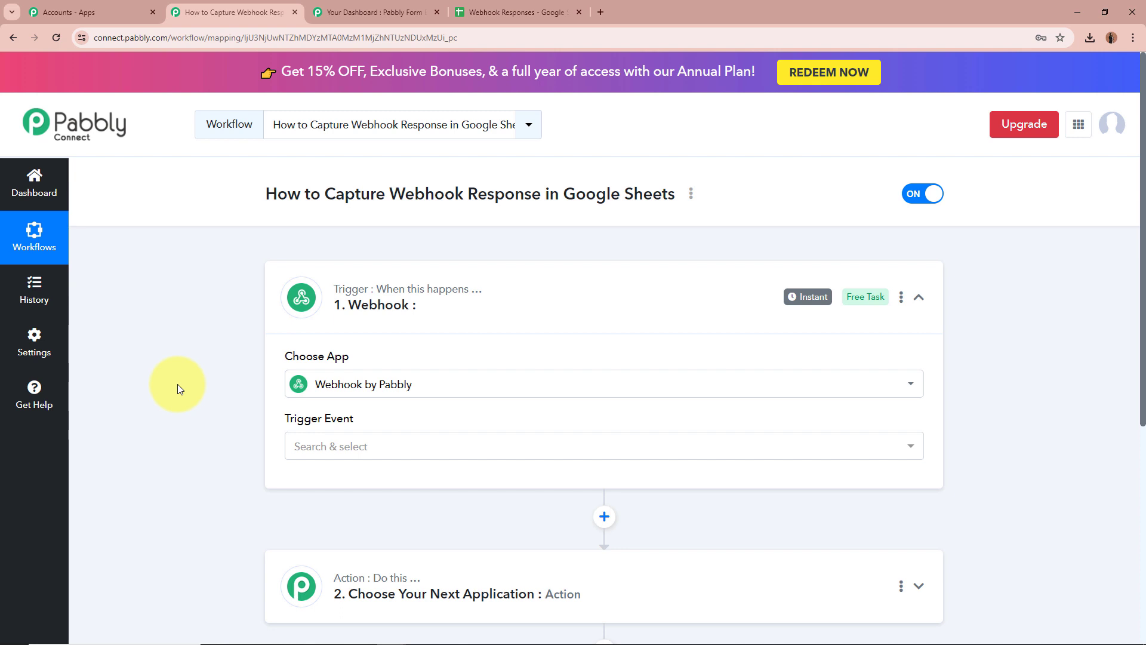
Set the trigger event to Catch Webhook (Recommended) and copy the generated webhook URL.
click(346, 445)
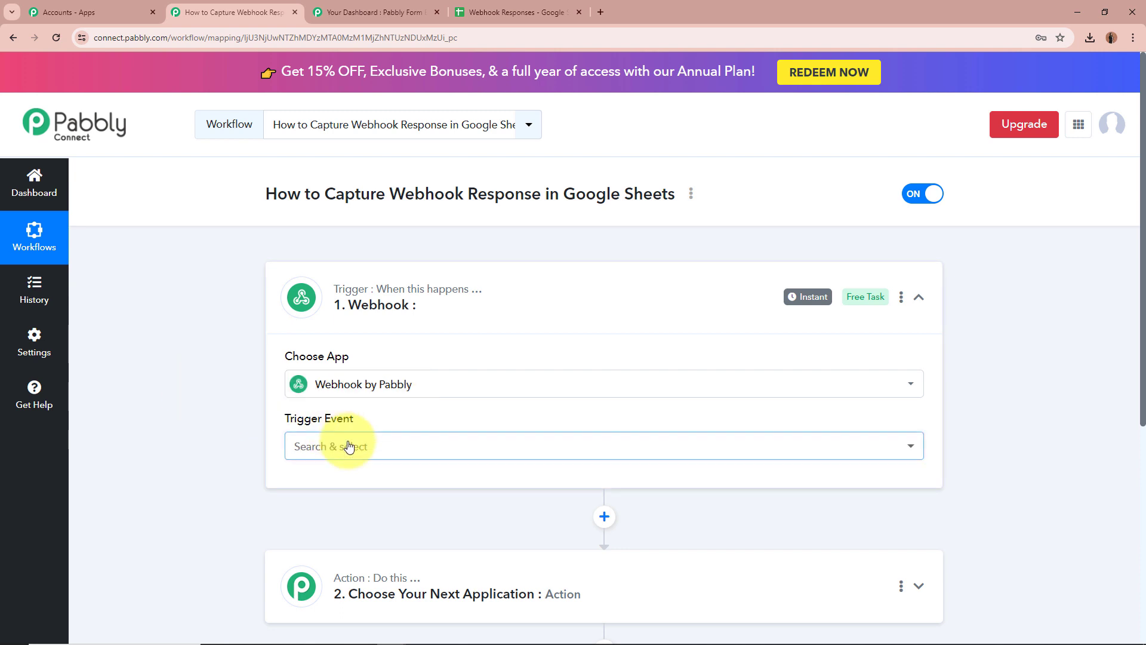
click(359, 512)
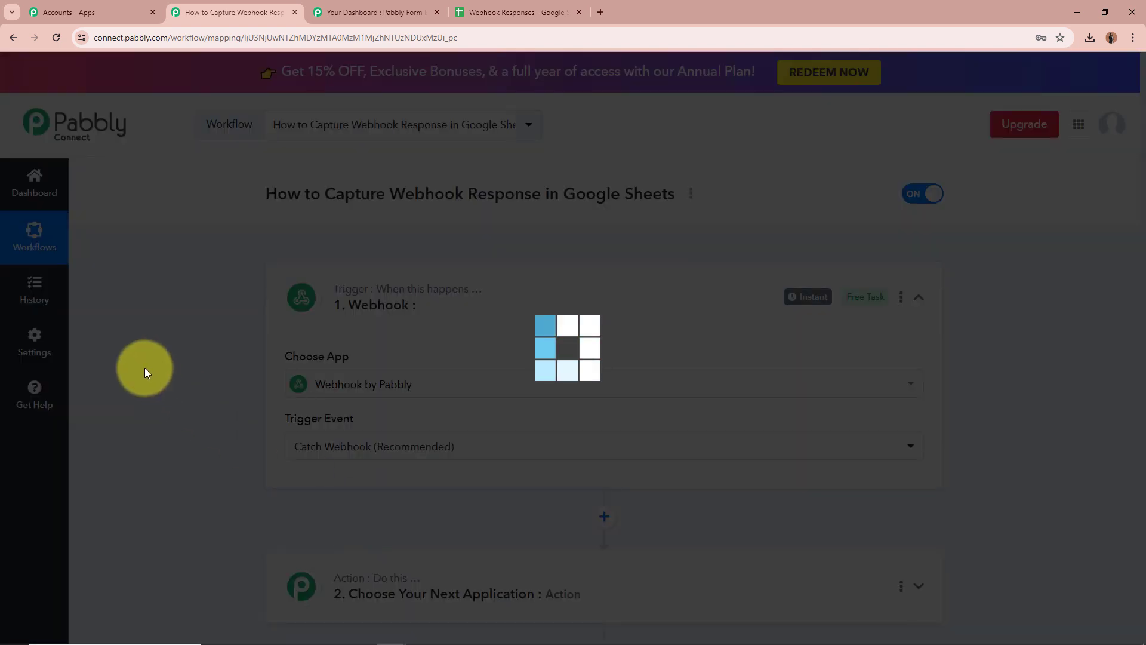
scroll(144, 367, down, 4)
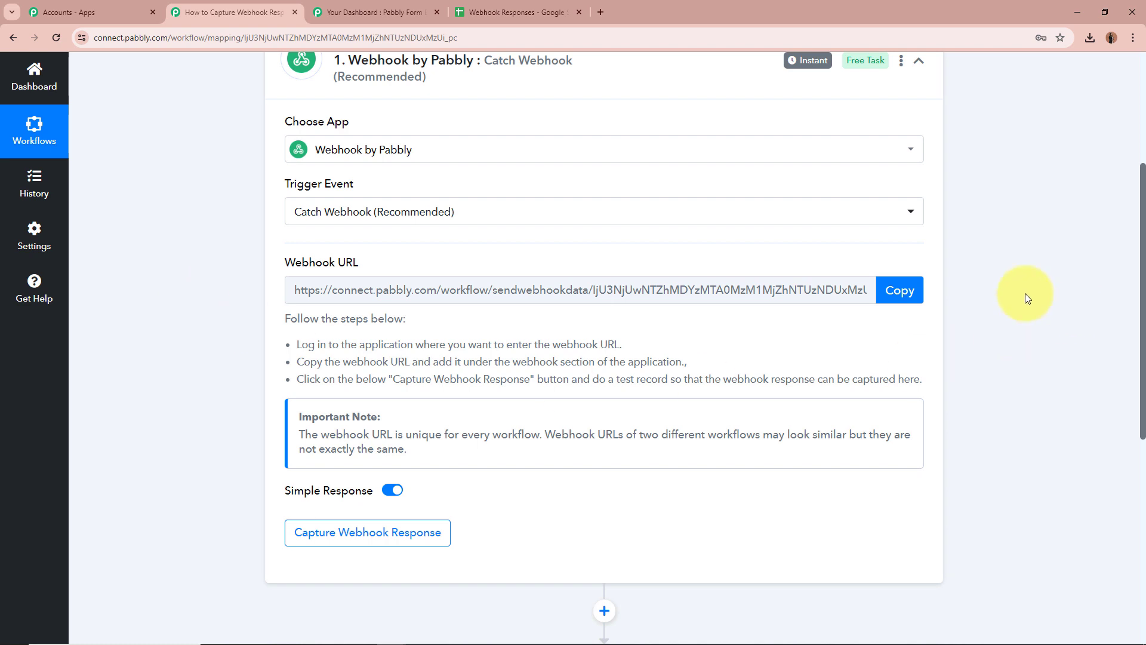
click(900, 290)
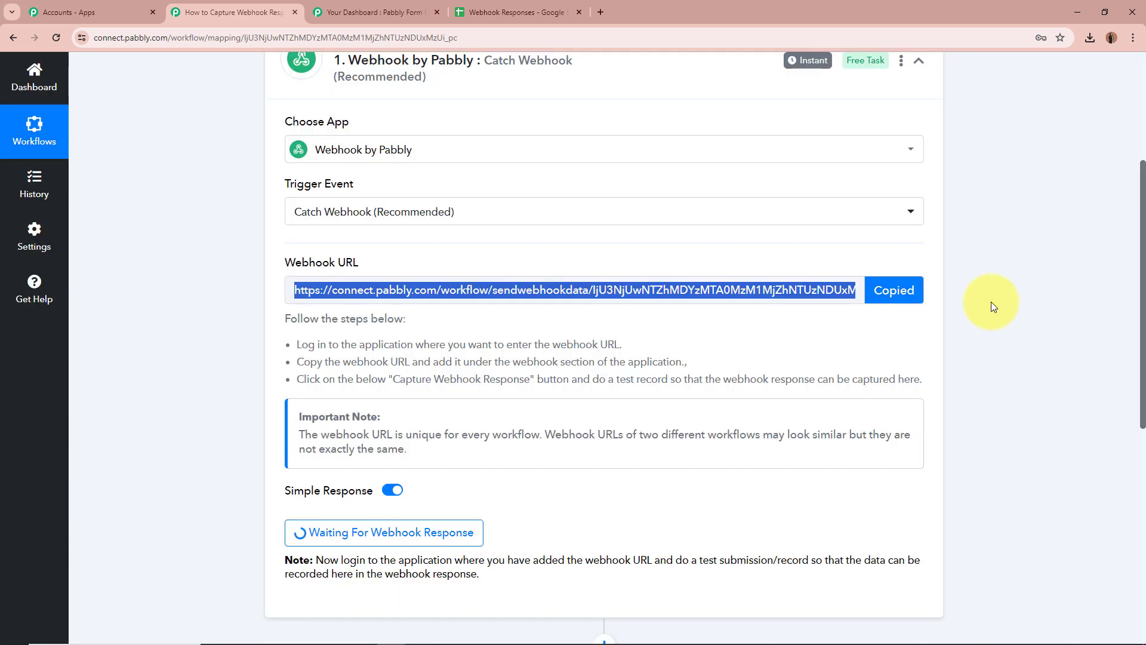
drag(281, 317, 1018, 385)
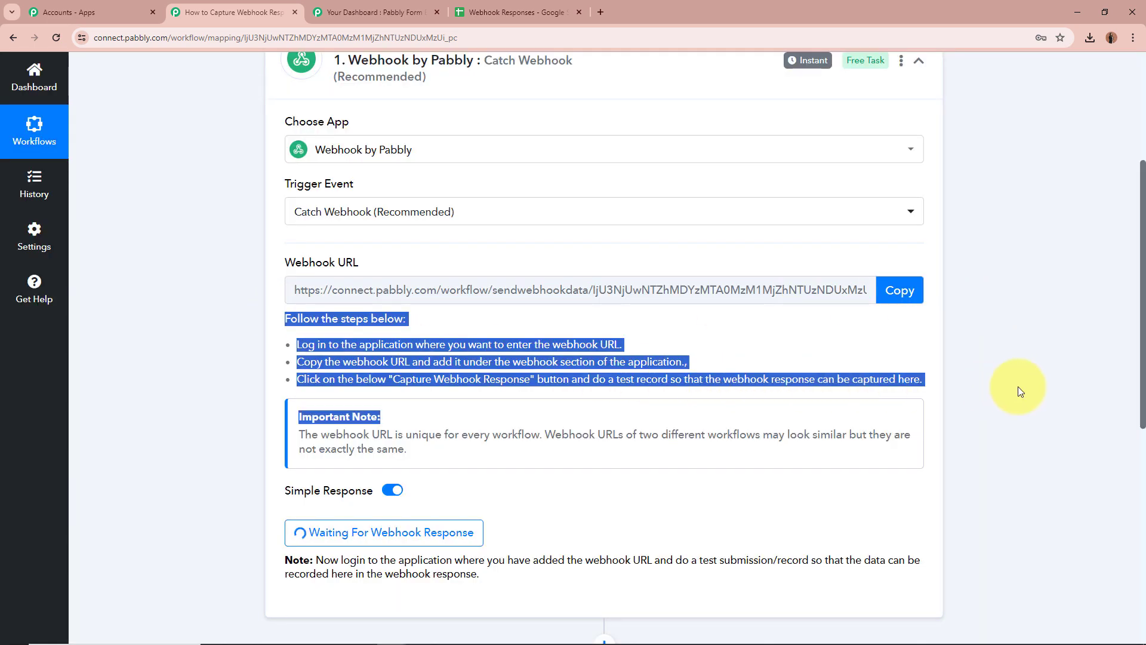
click(1064, 377)
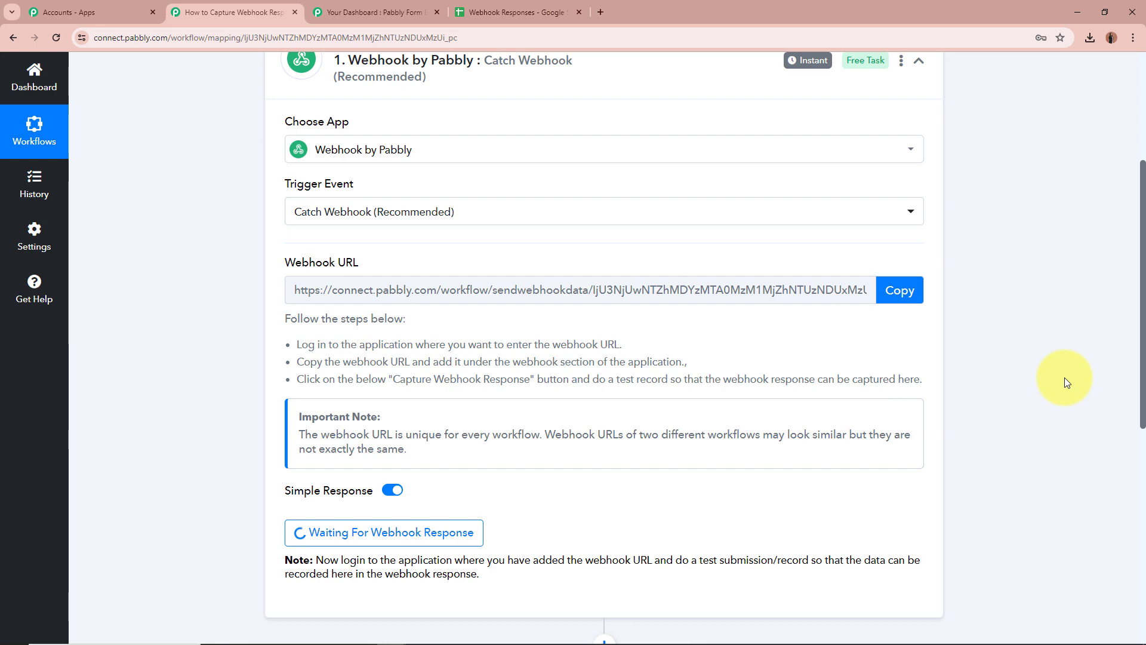
scroll(216, 447, down, 1)
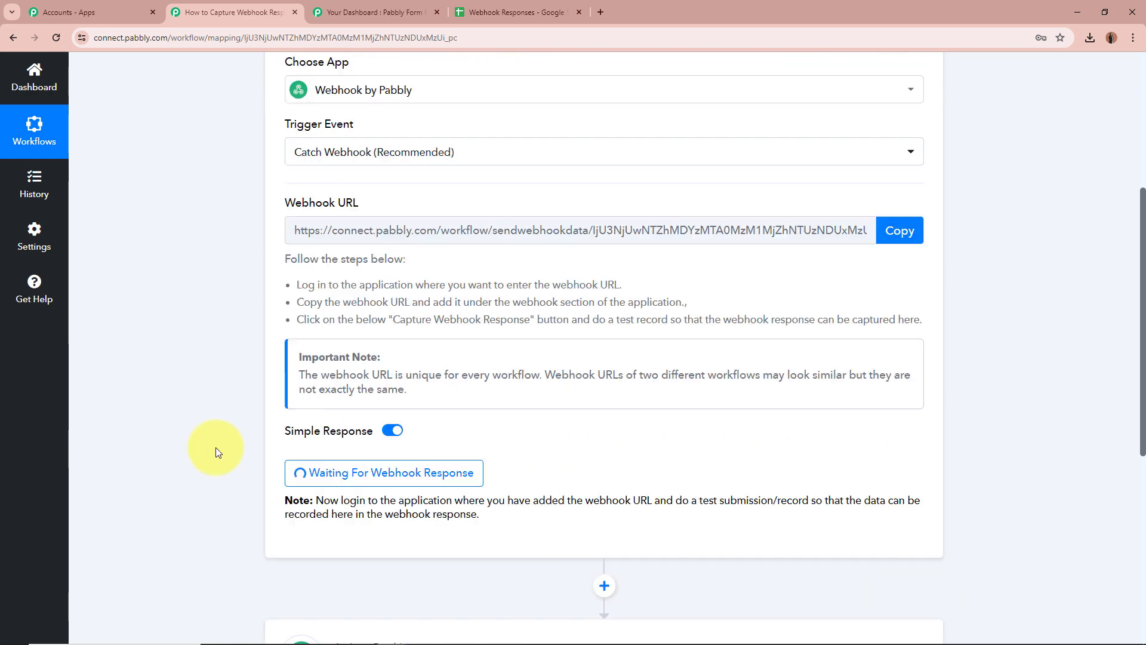
Open the Contact Form's Webhooks integration page in Pabbly Form Builder.
click(370, 12)
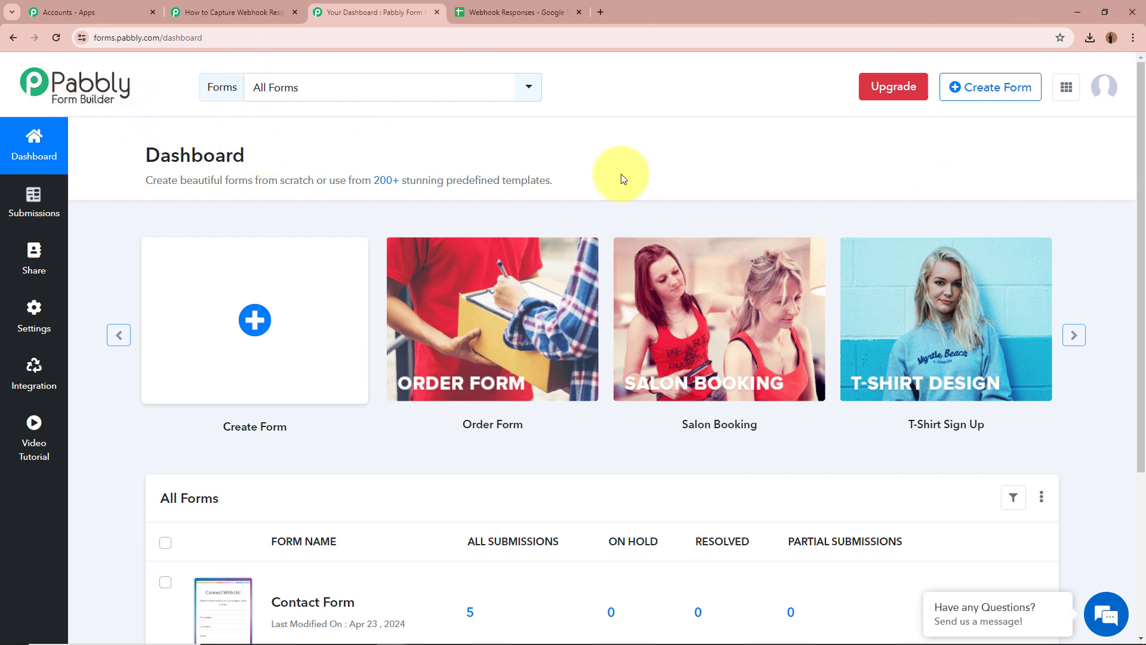
scroll(370, 146, down, 3)
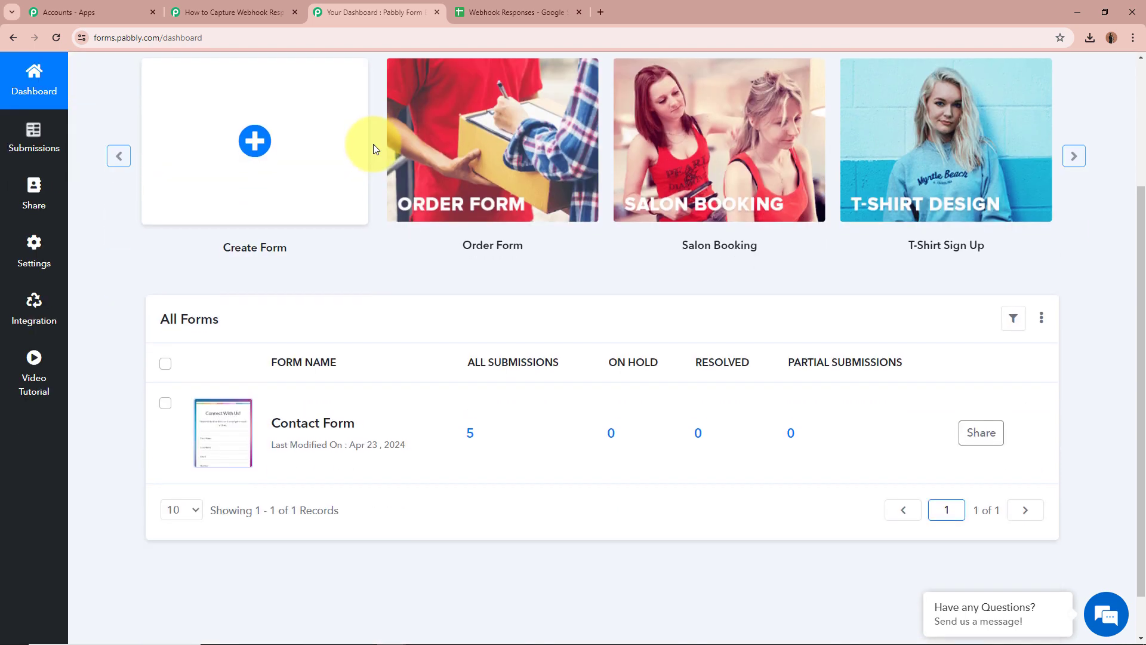
scroll(374, 147, up, 3)
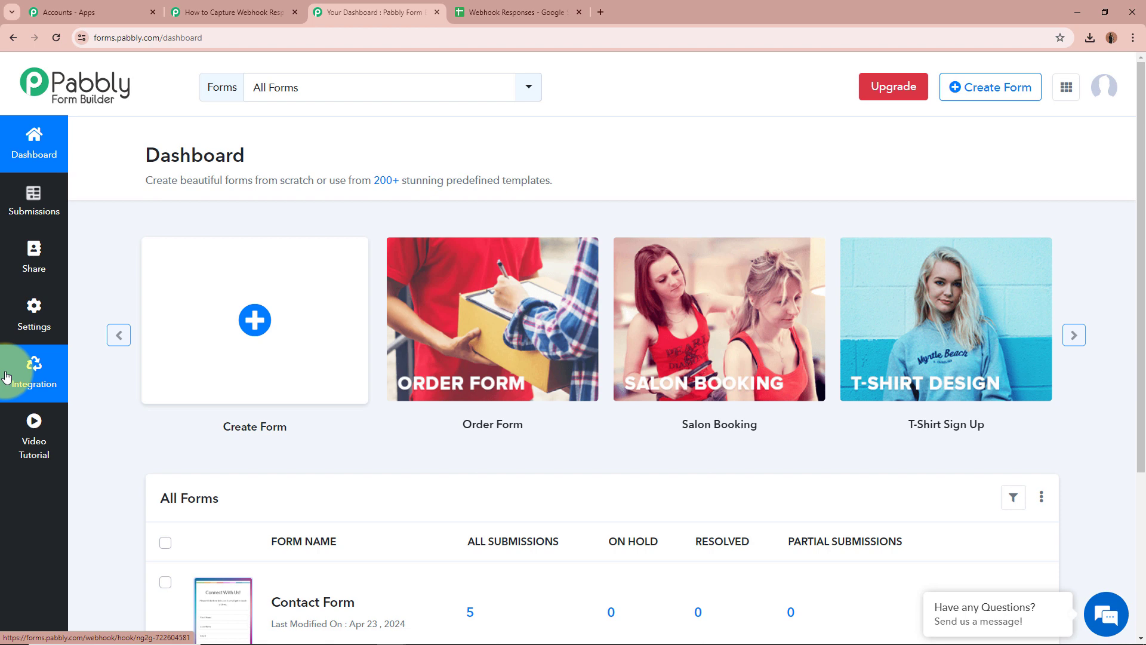
click(32, 375)
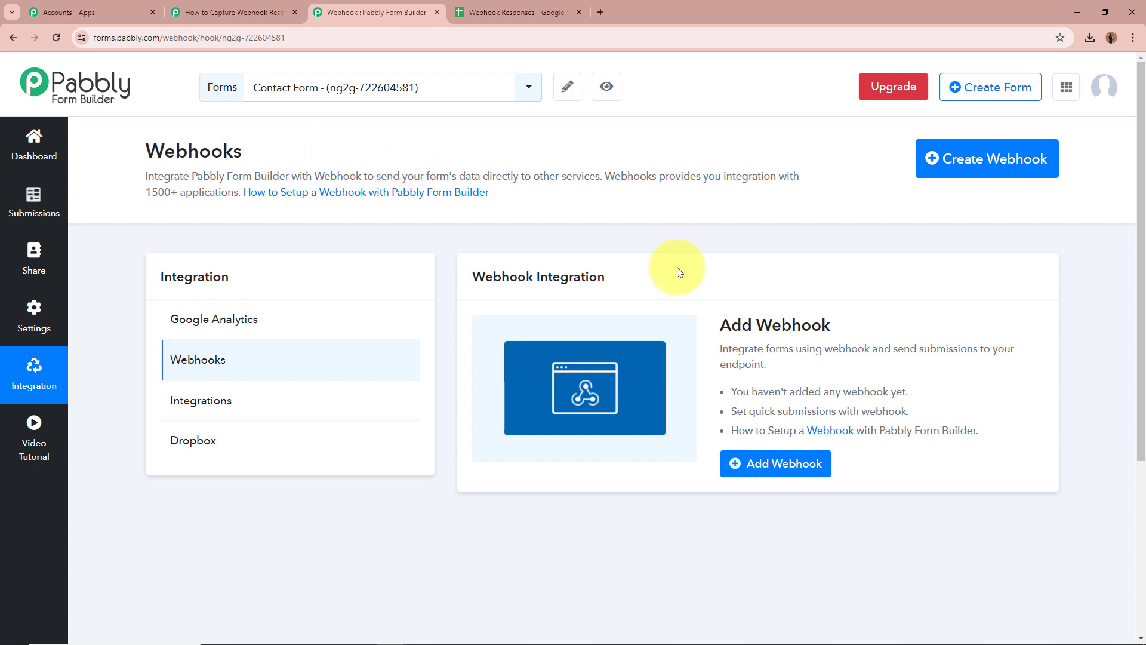
Save a Contact Form webhook using the copied Pabbly Connect URL, then return to Connect.
click(1014, 171)
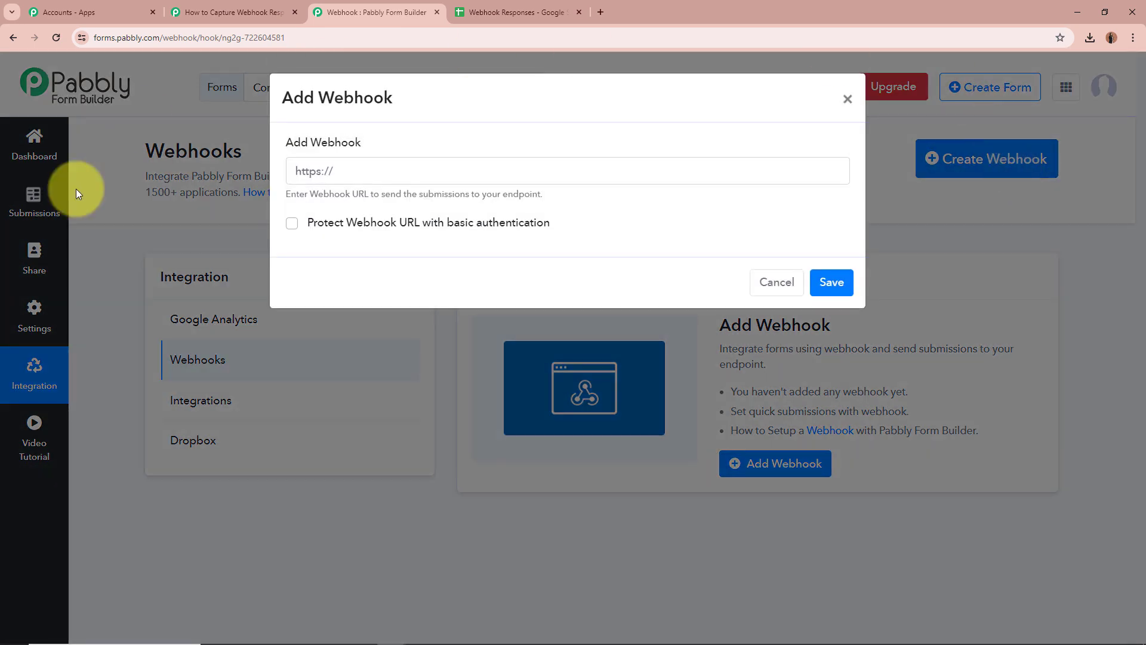
click(379, 174)
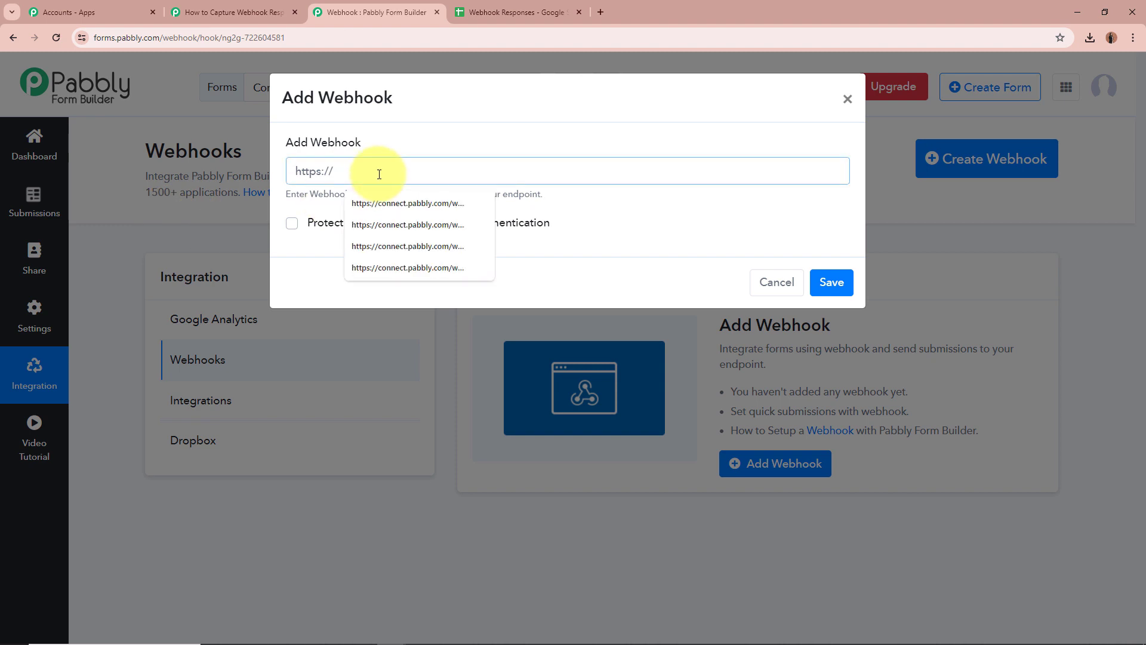
key(ctrl+v)
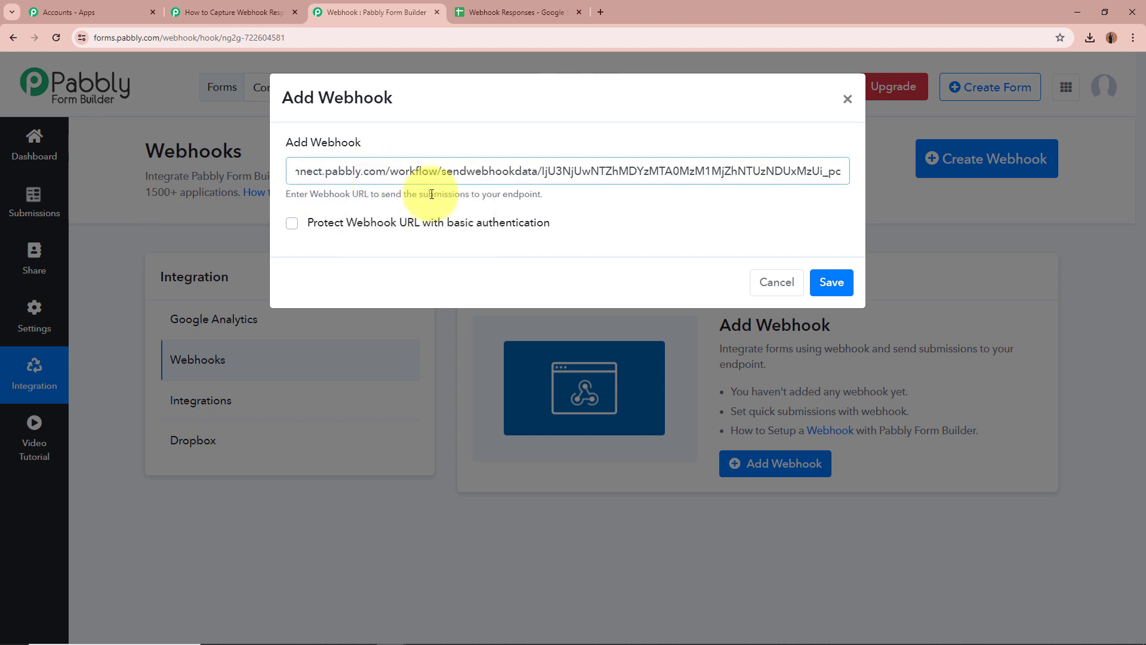
click(701, 235)
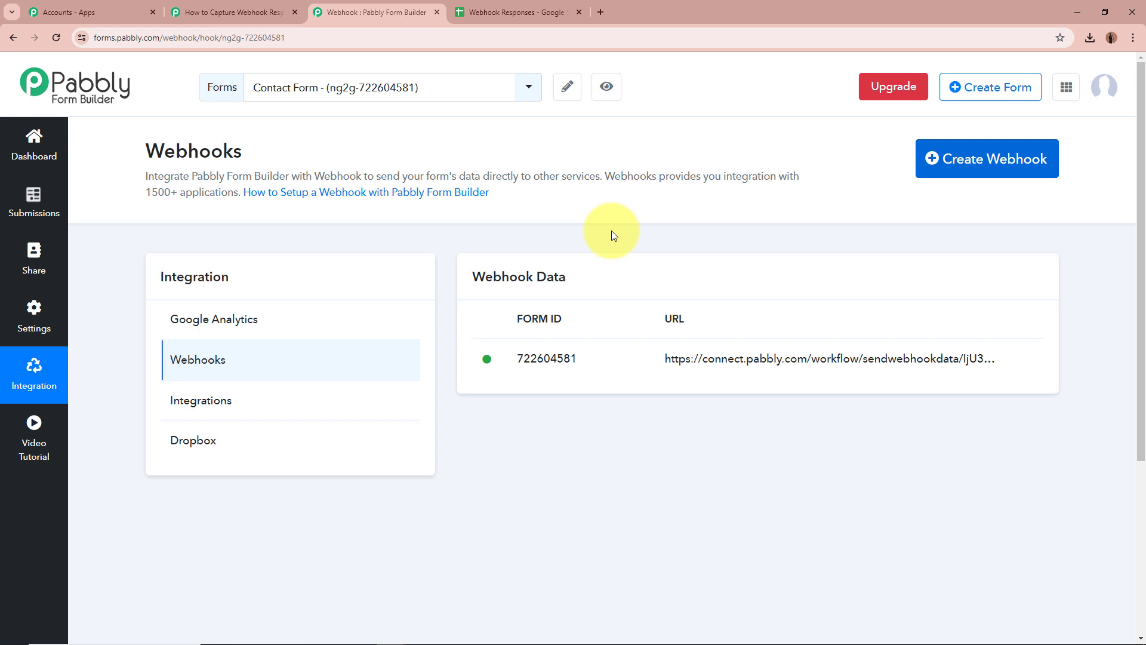
click(232, 12)
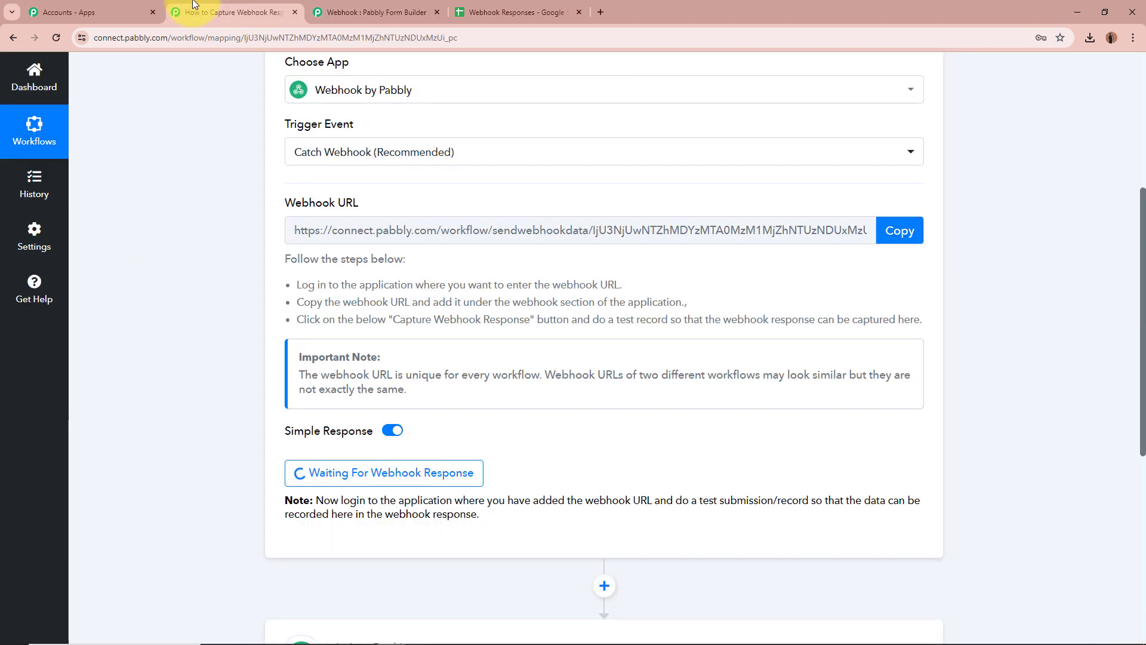
scroll(293, 407, down, 3)
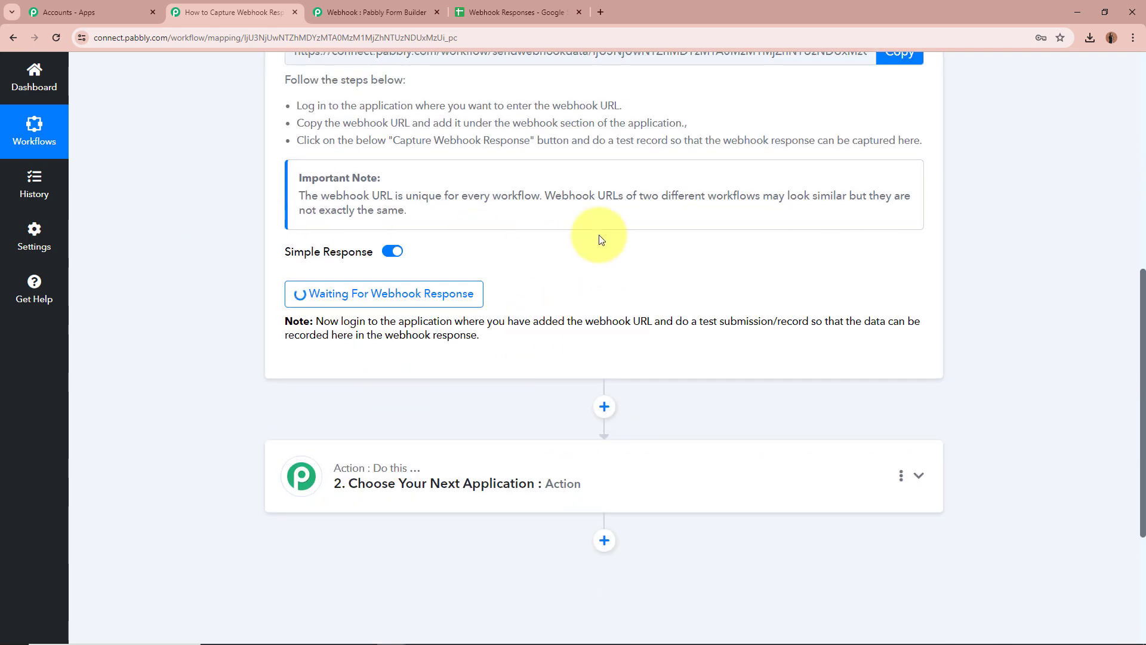
scroll(195, 315, up, 6)
scroll(194, 314, up, 2)
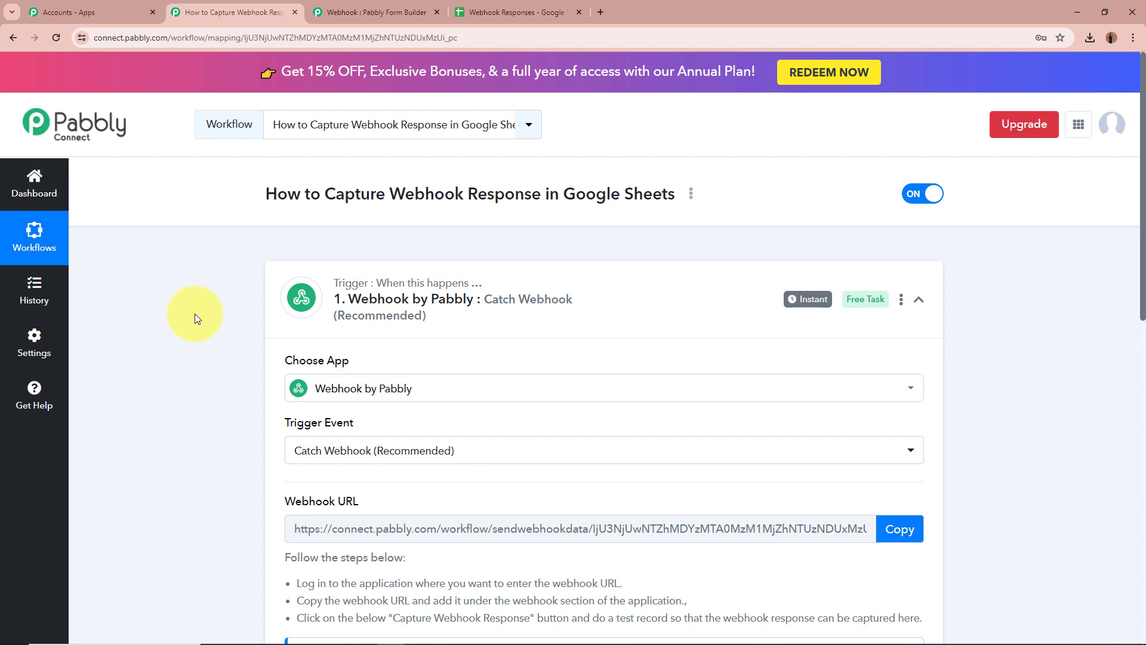
Copy the Contact Form's share link and load it in a new browser tab.
click(372, 12)
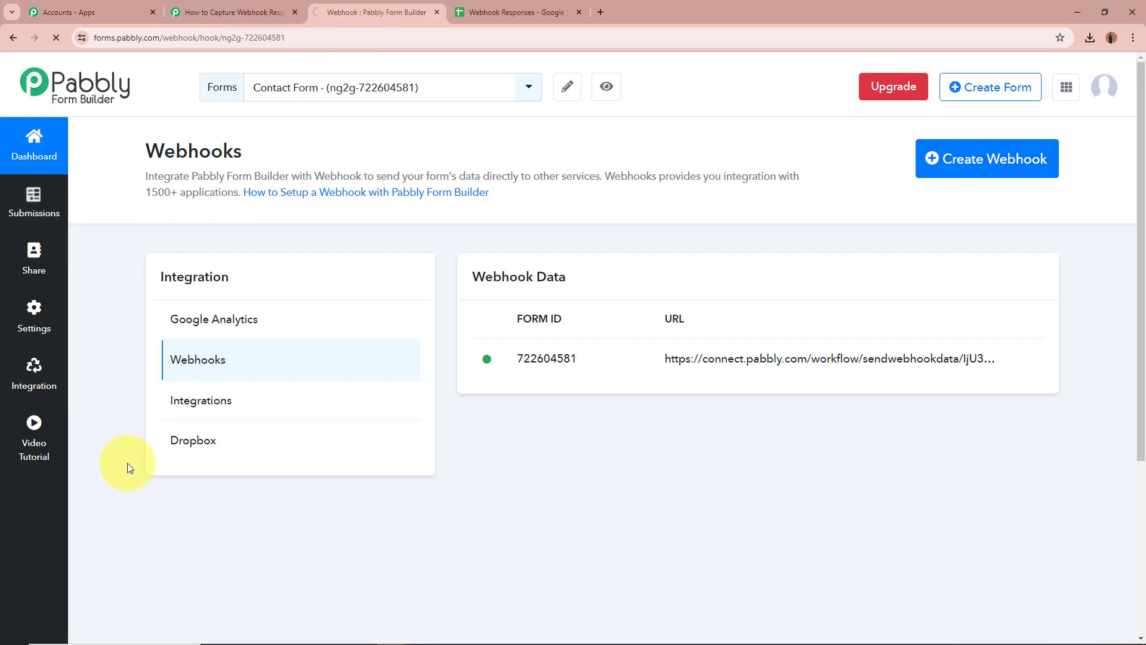
scroll(127, 464, down, 4)
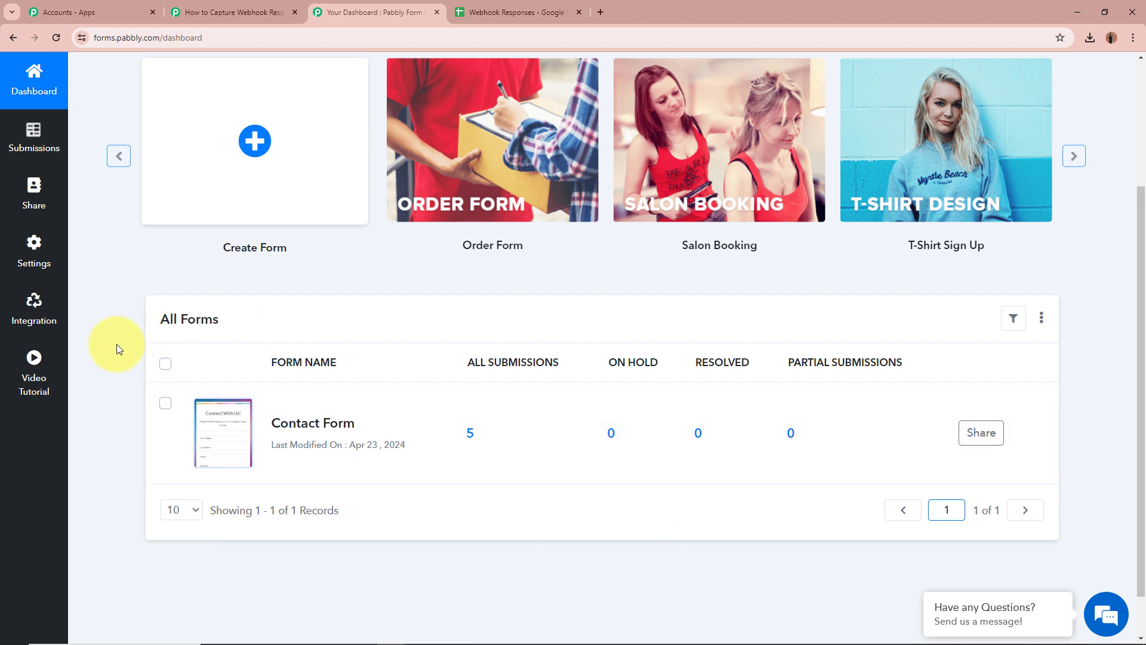
mouse_move(241, 416)
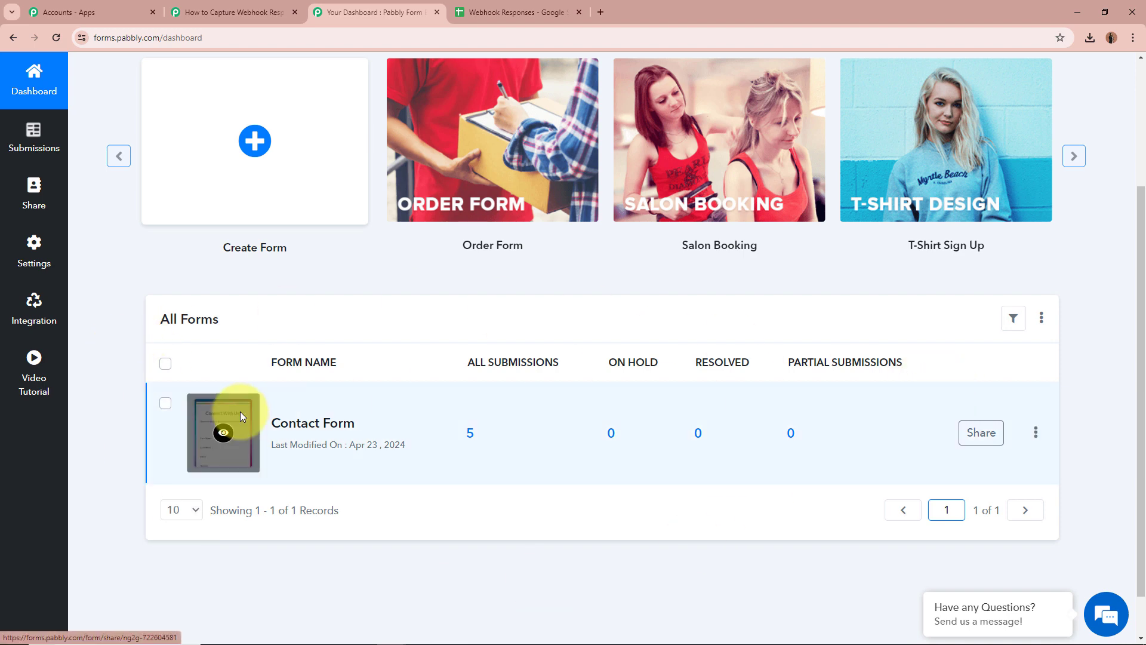
click(985, 431)
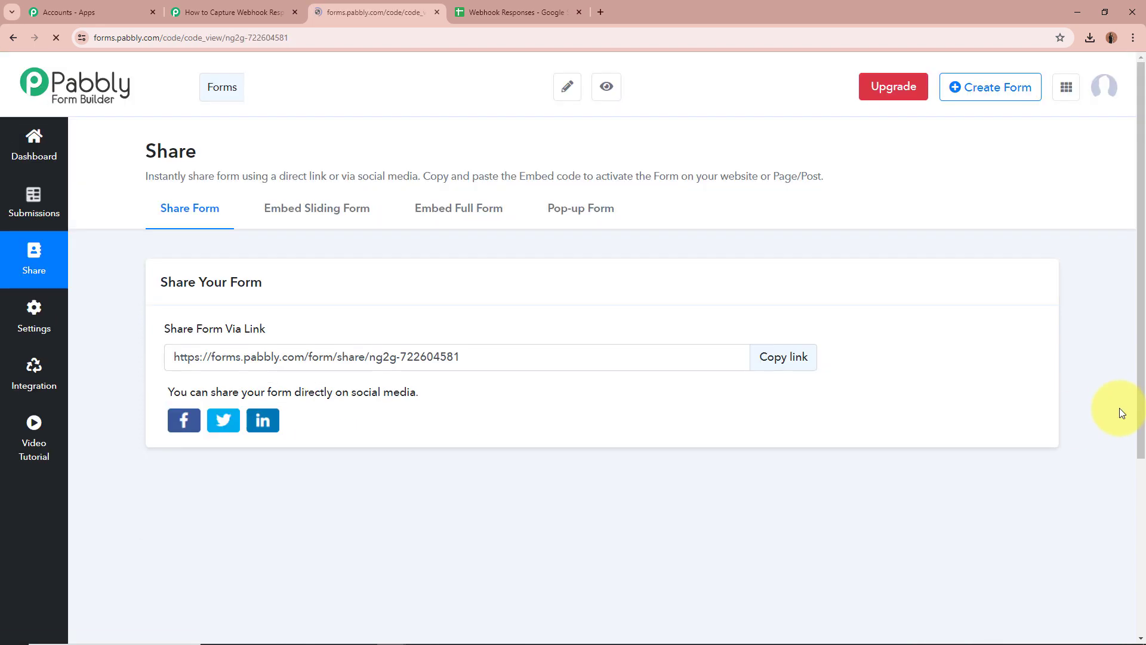
click(813, 362)
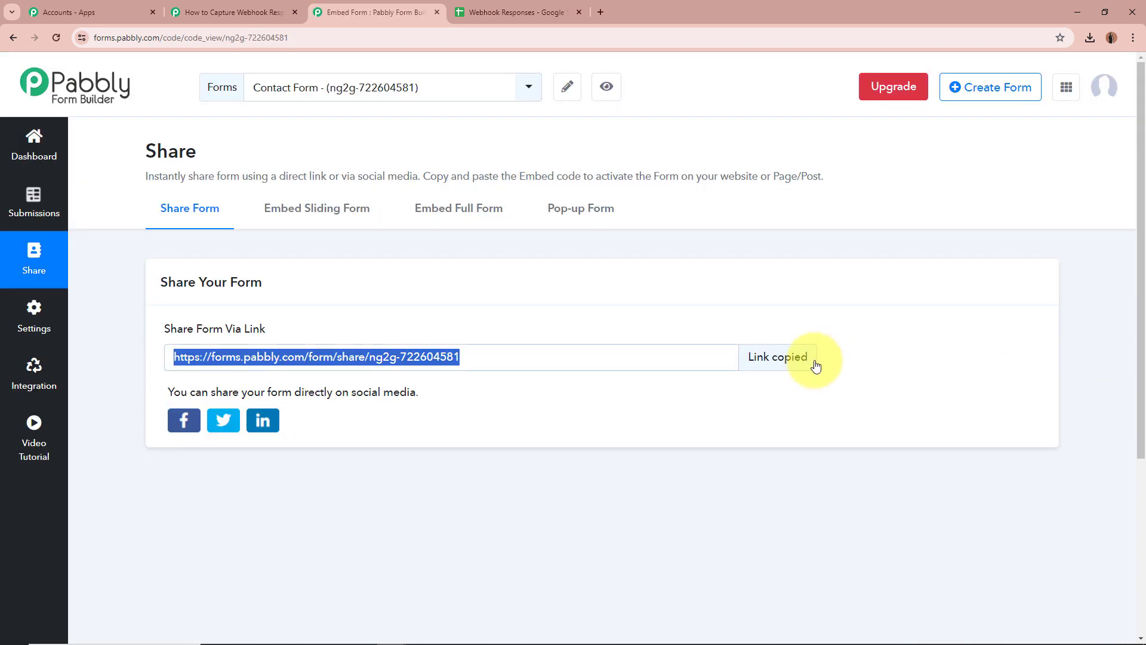
click(598, 13)
key(ctrl+v)
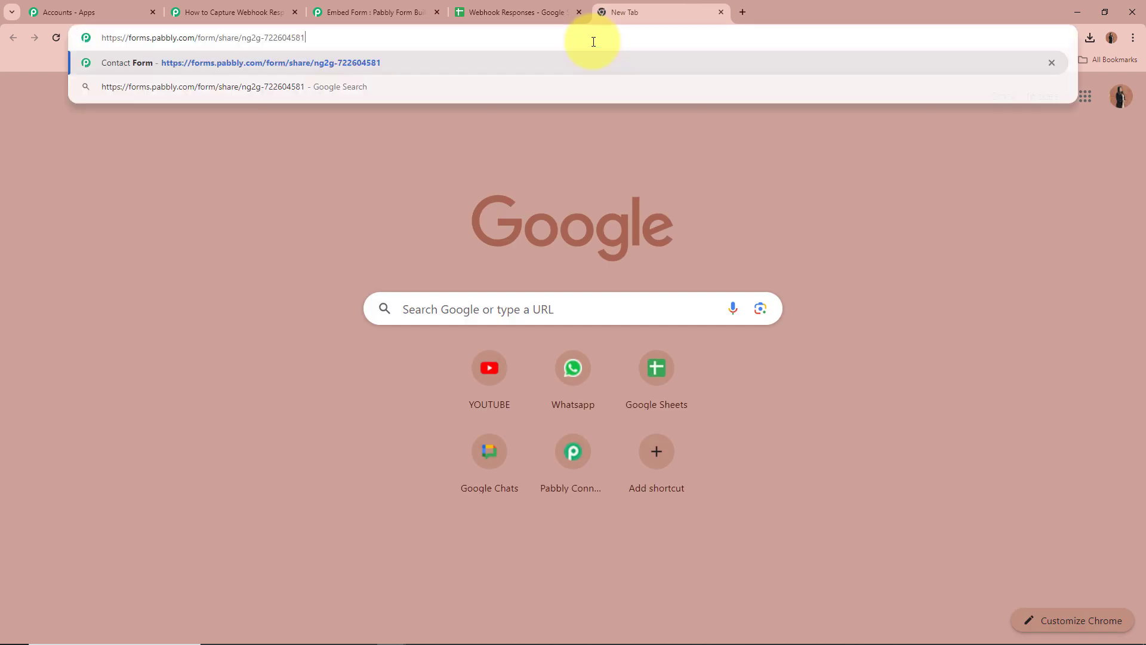
key(Return)
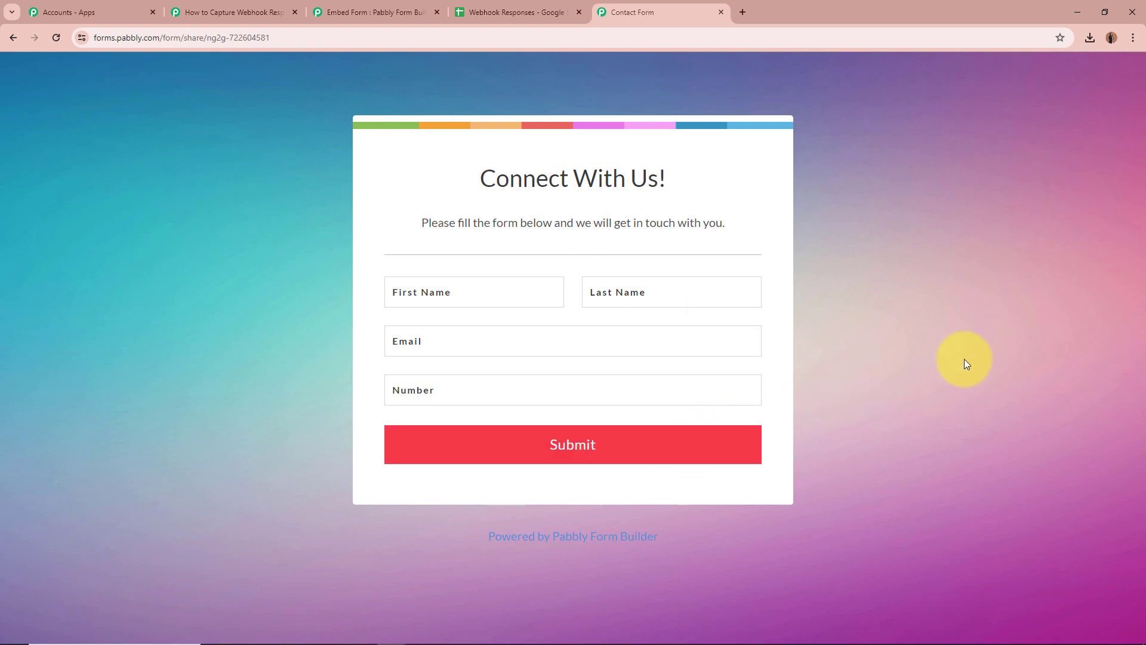
Enter a test first name and last name on the contact form.
click(498, 290)
click(498, 290)
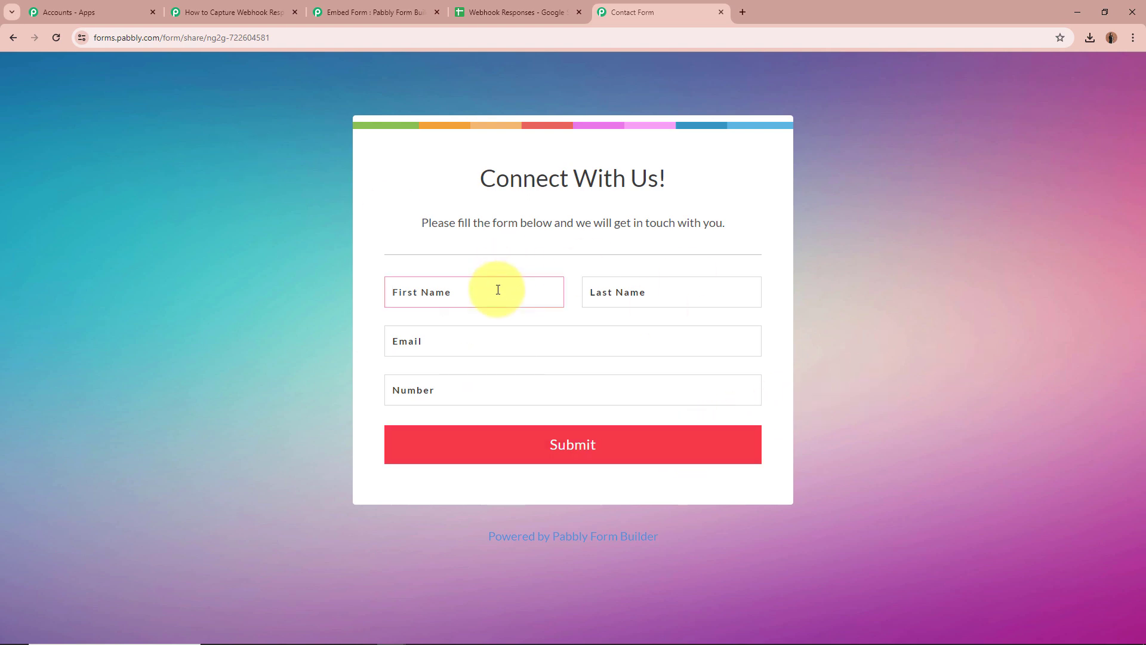
text(Smart)
click(652, 290)
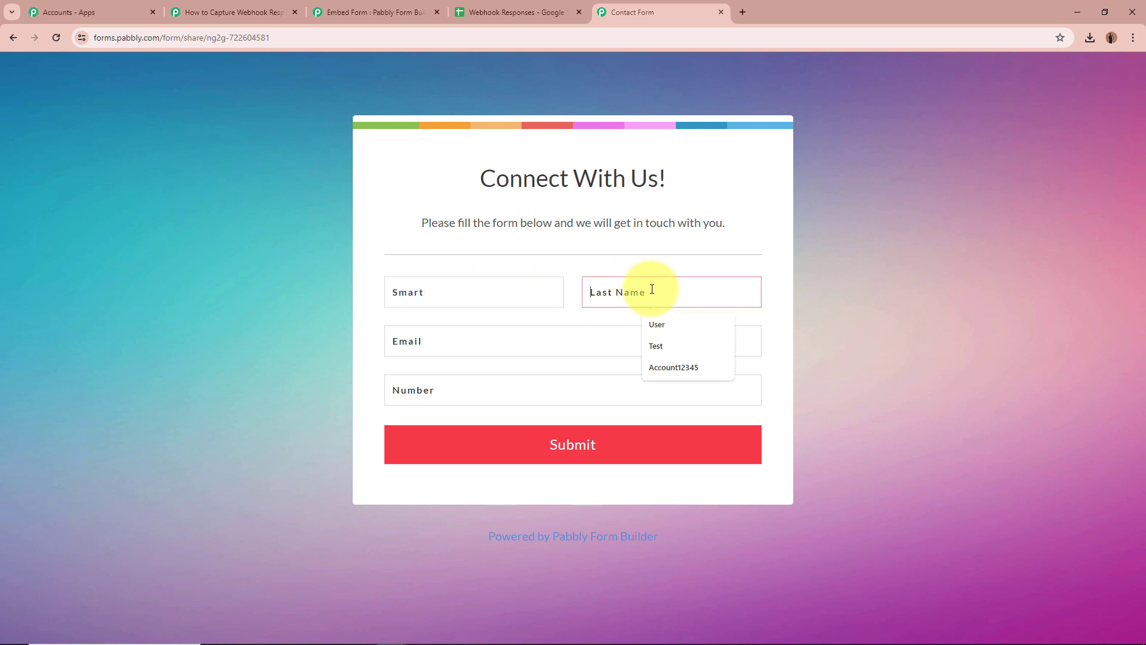
text(Acc)
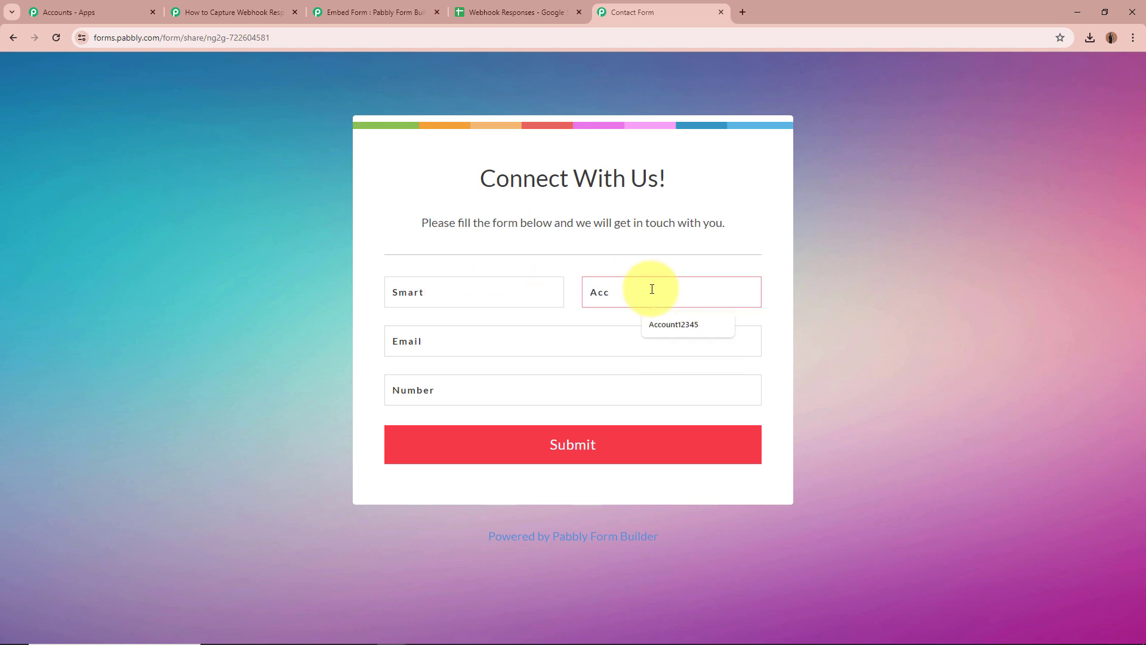
text(ount01)
Fill in a test email and phone number and submit the form.
click(447, 350)
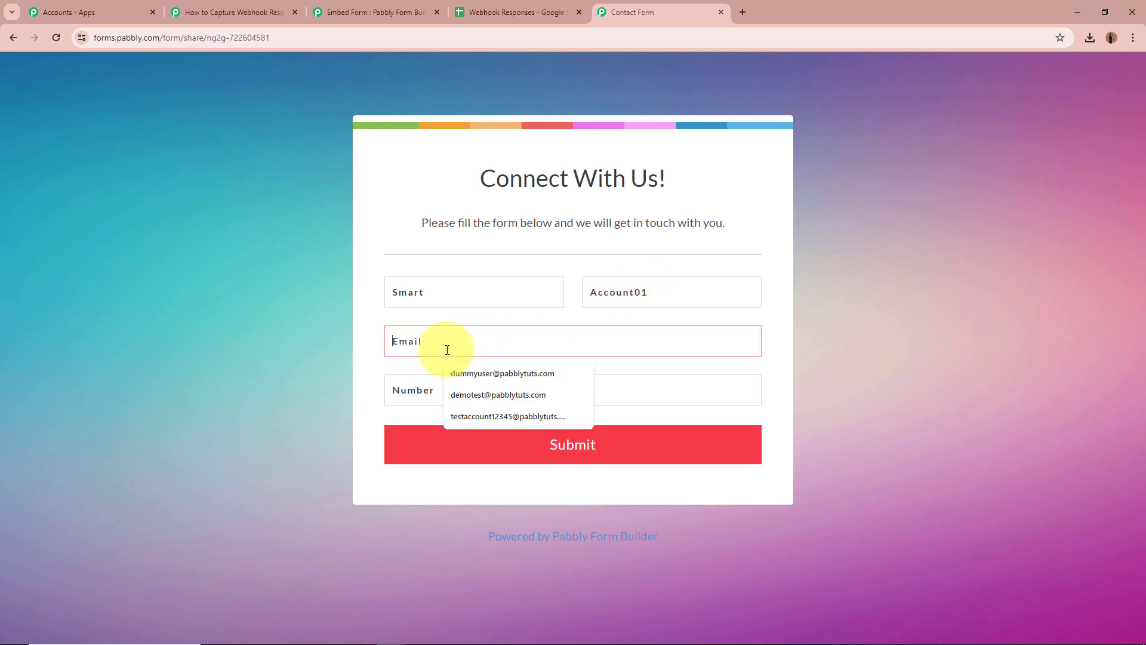
text(sma)
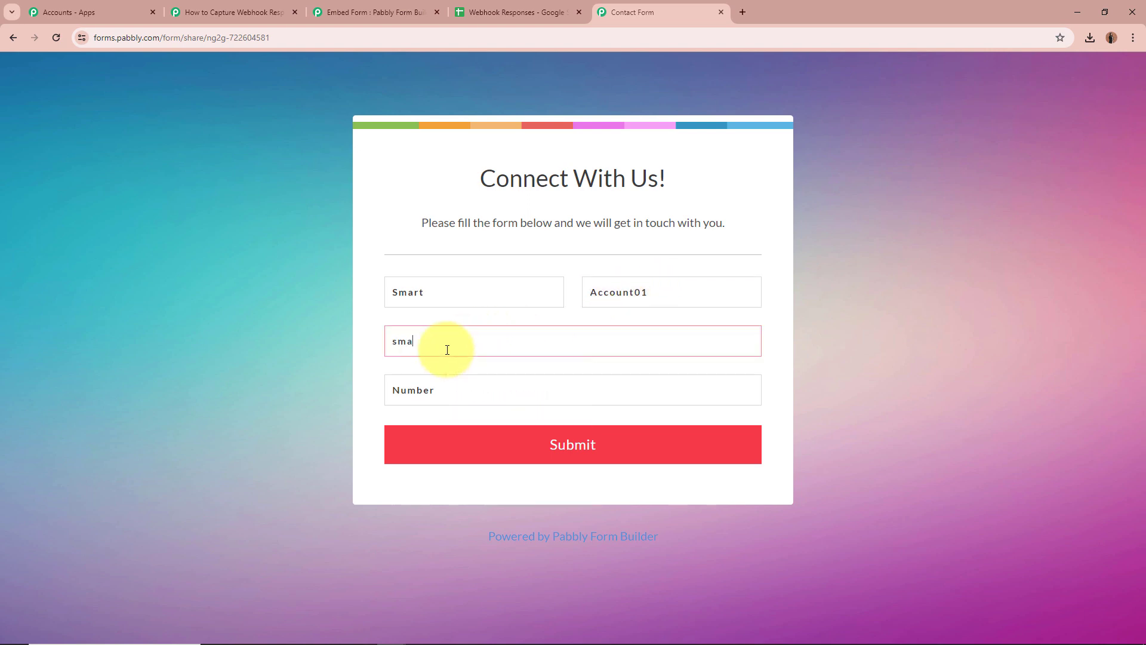
text(rt)
key(ctrl+v)
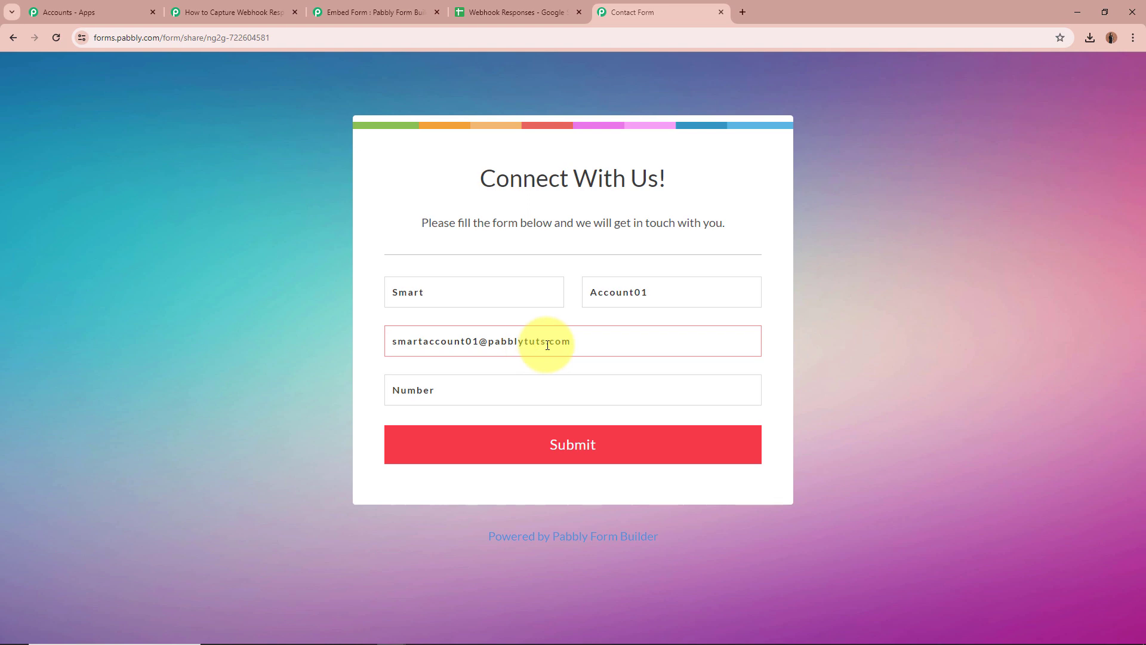
click(586, 384)
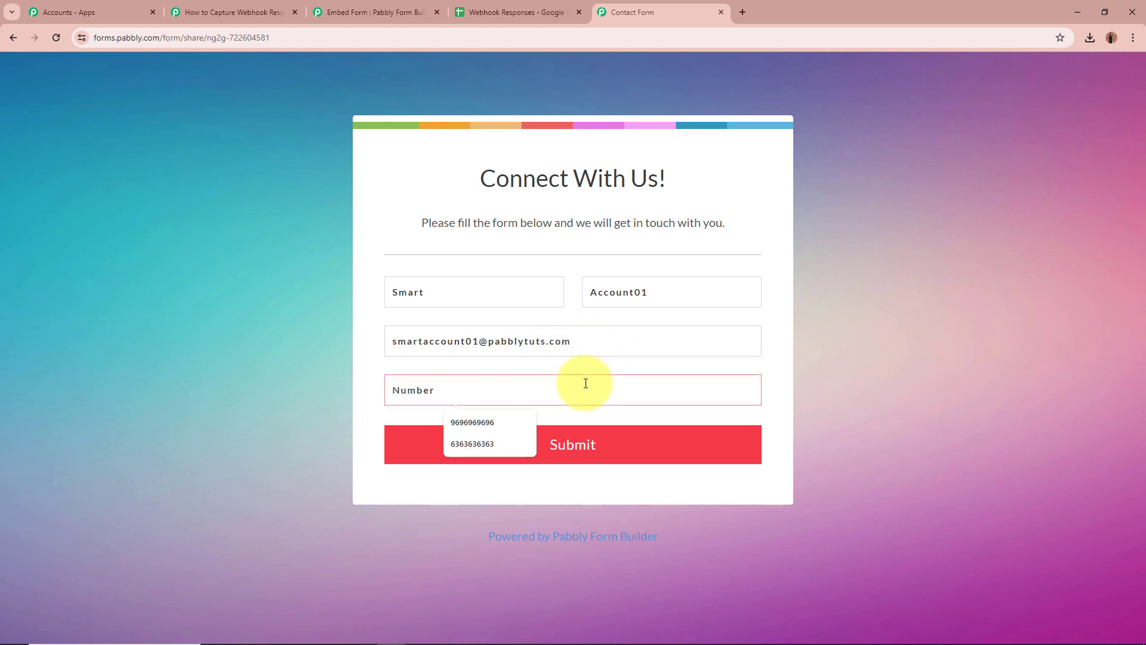
text(918585)
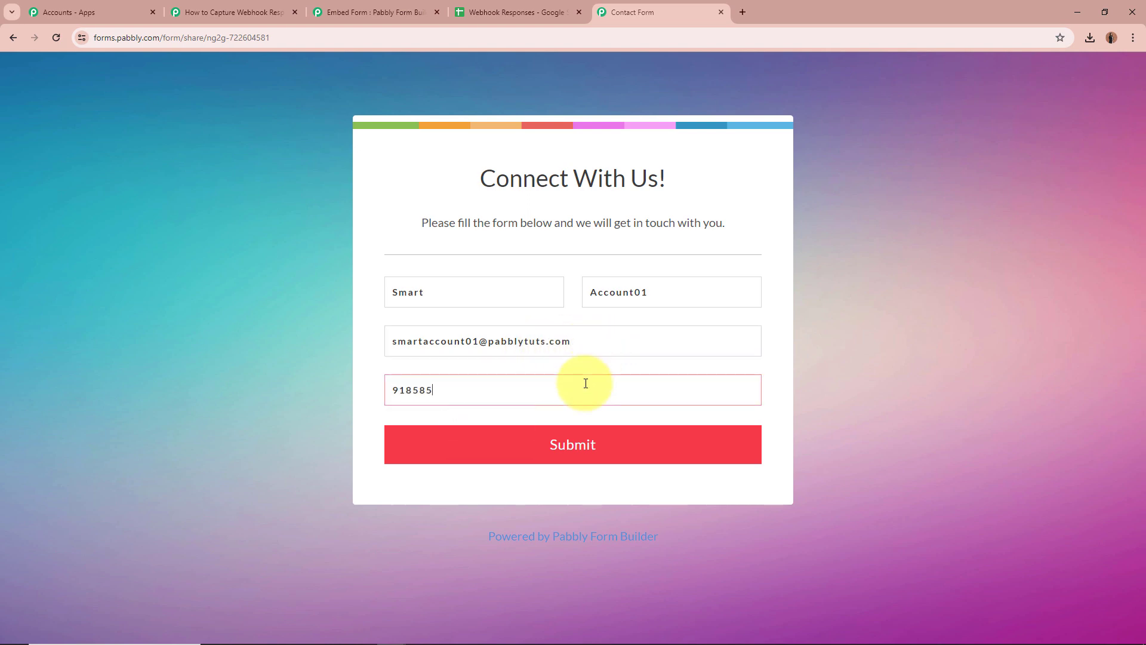
text(858585)
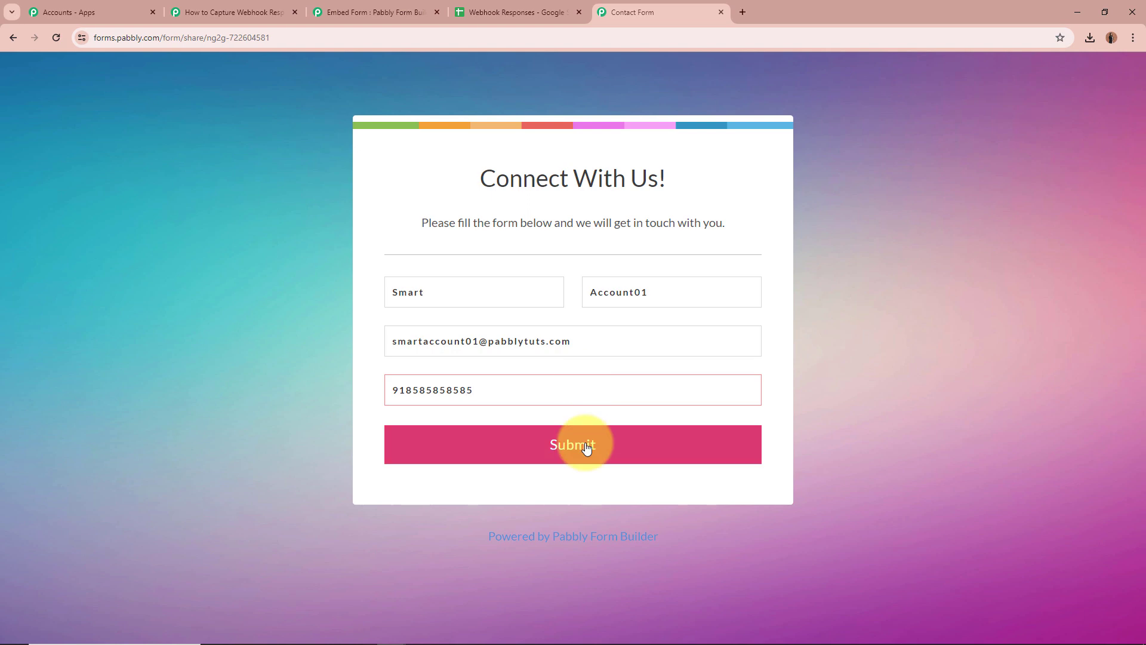
click(586, 446)
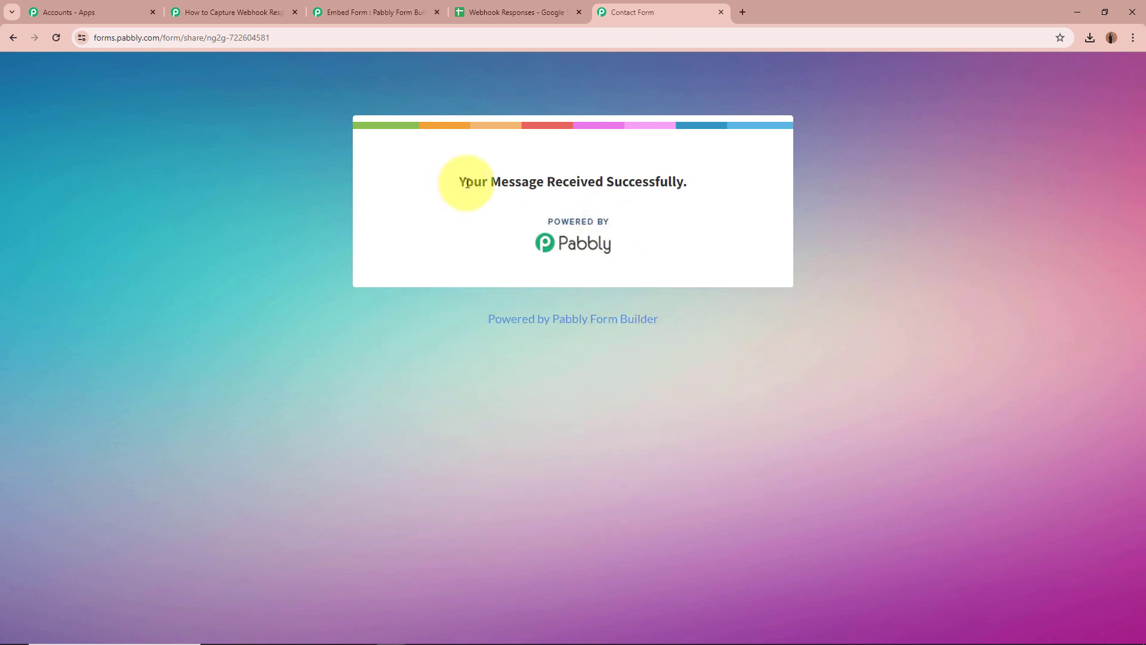
drag(454, 181, 889, 199)
click(889, 199)
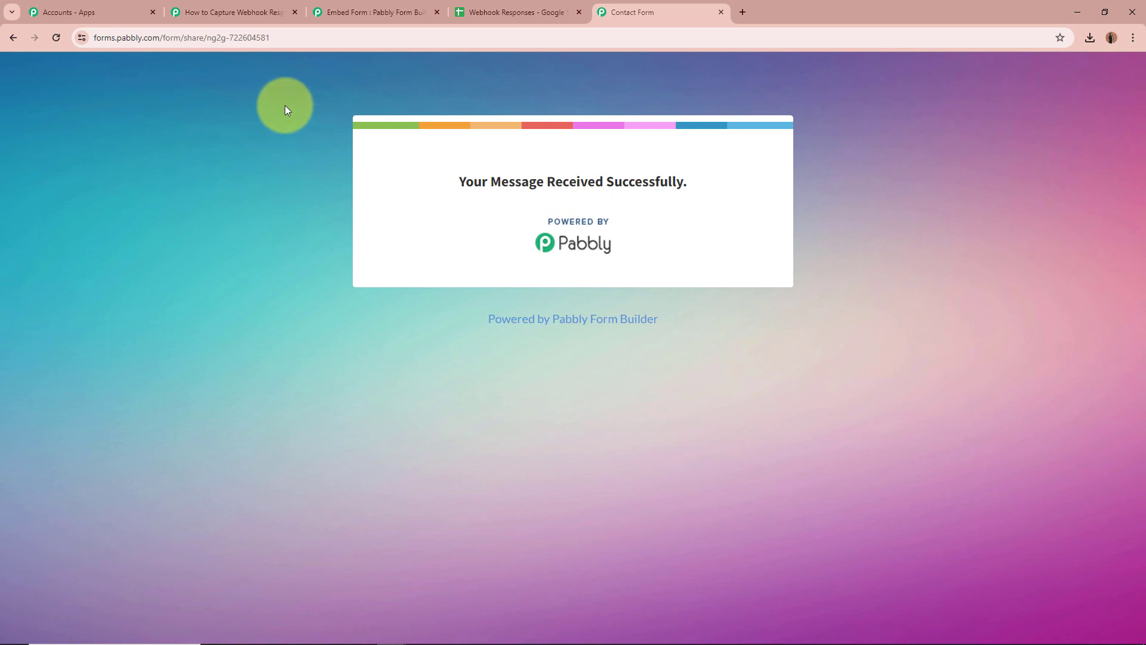
Review the captured first name, last name, email and number, then collapse the trigger step.
click(263, 8)
scroll(169, 337, down, 8)
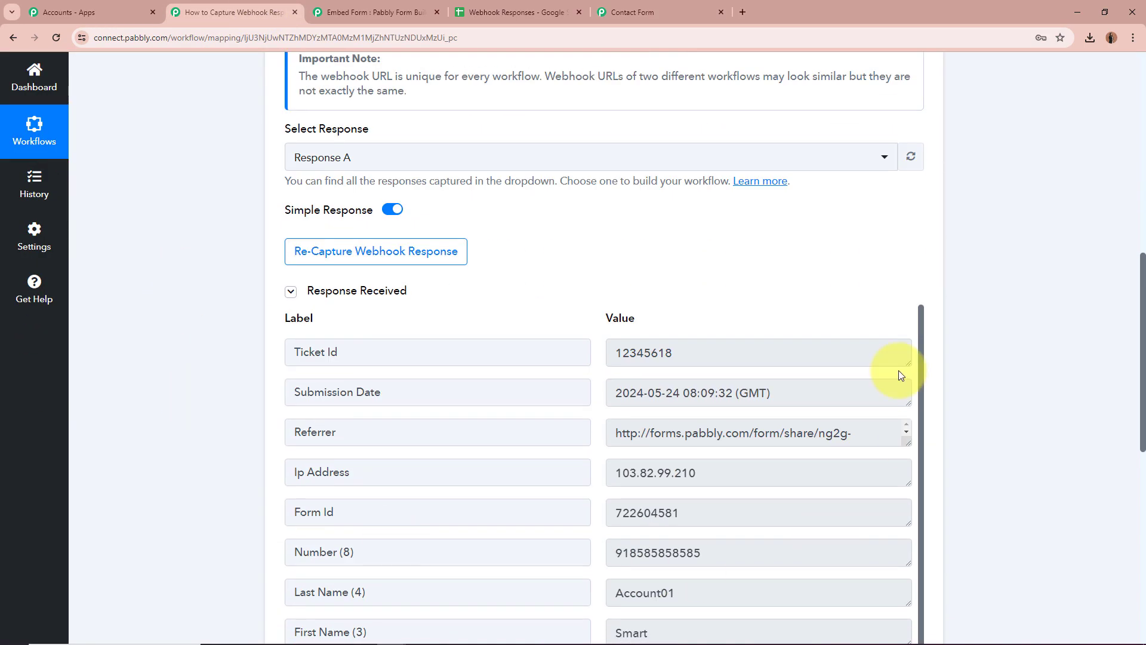
scroll(145, 379, down, 3)
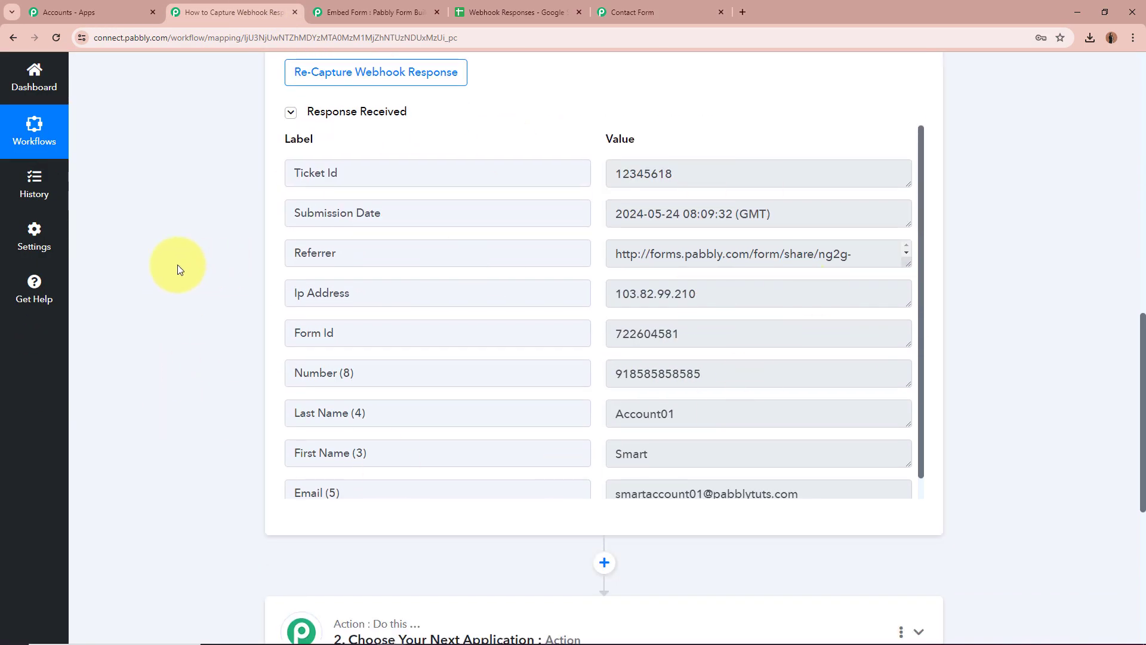
scroll(689, 323, down, 2)
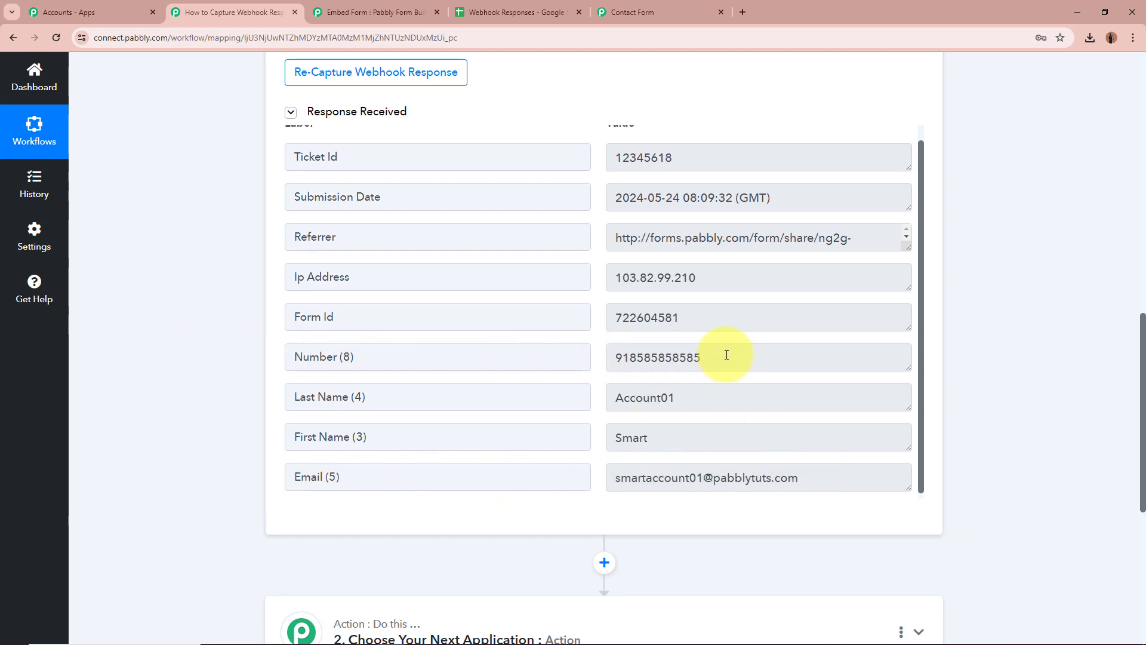
scroll(687, 350, up, 2)
scroll(1013, 316, up, 3)
scroll(1013, 313, up, 5)
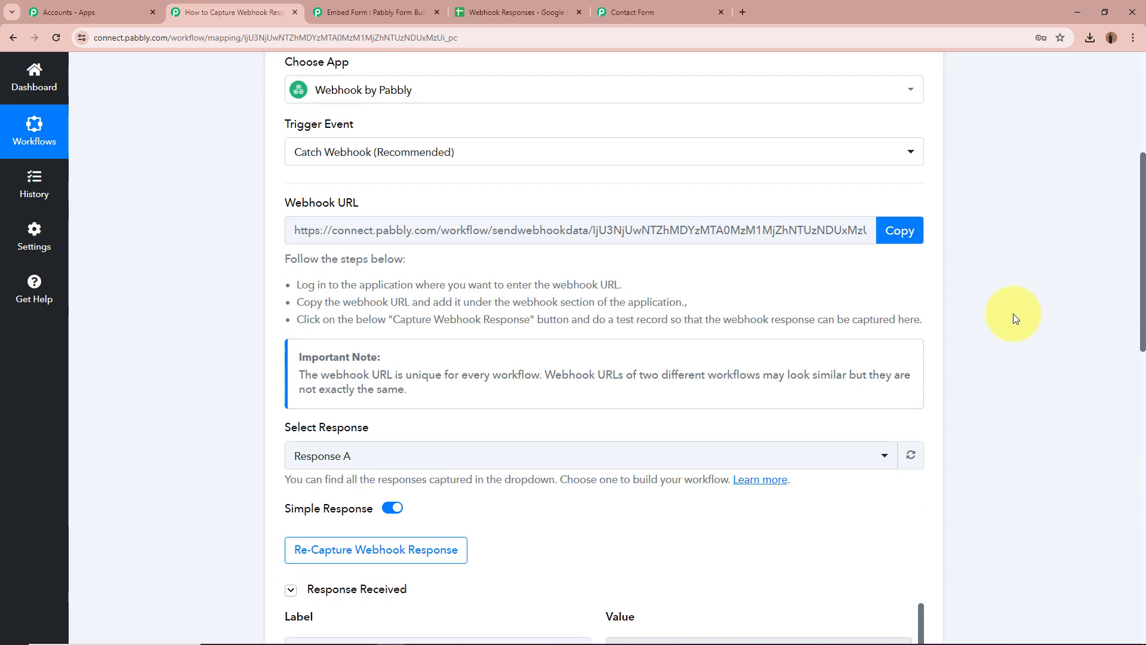
click(918, 299)
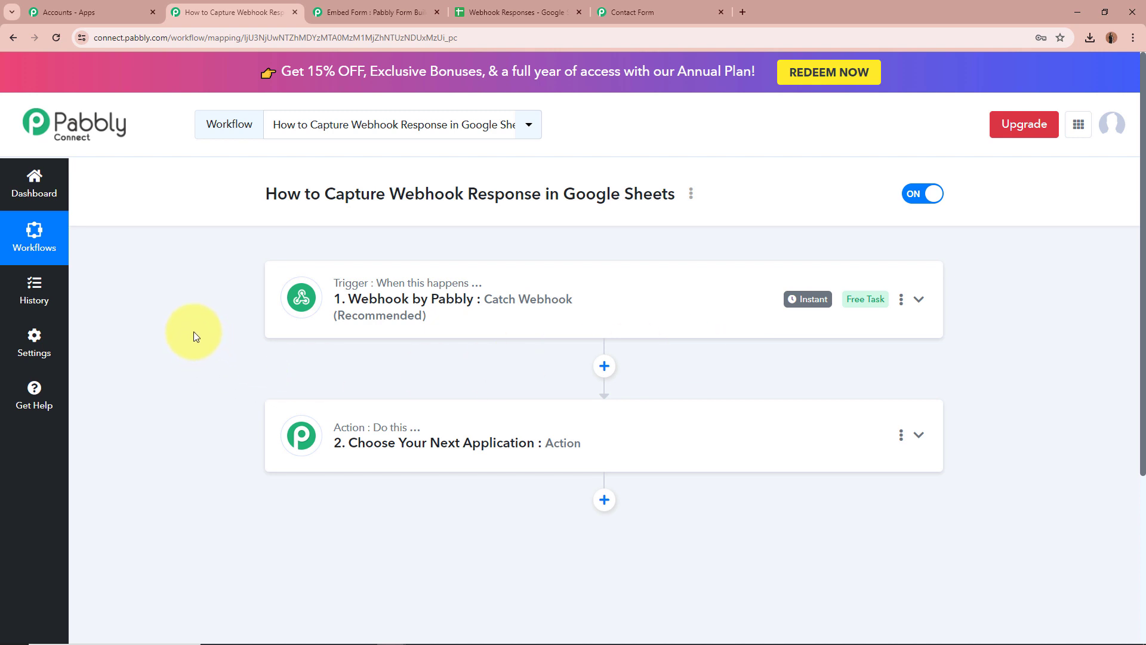
Set the action step to Google Sheets Add New Row and begin connecting a Sheets account.
scroll(194, 335, down, 1)
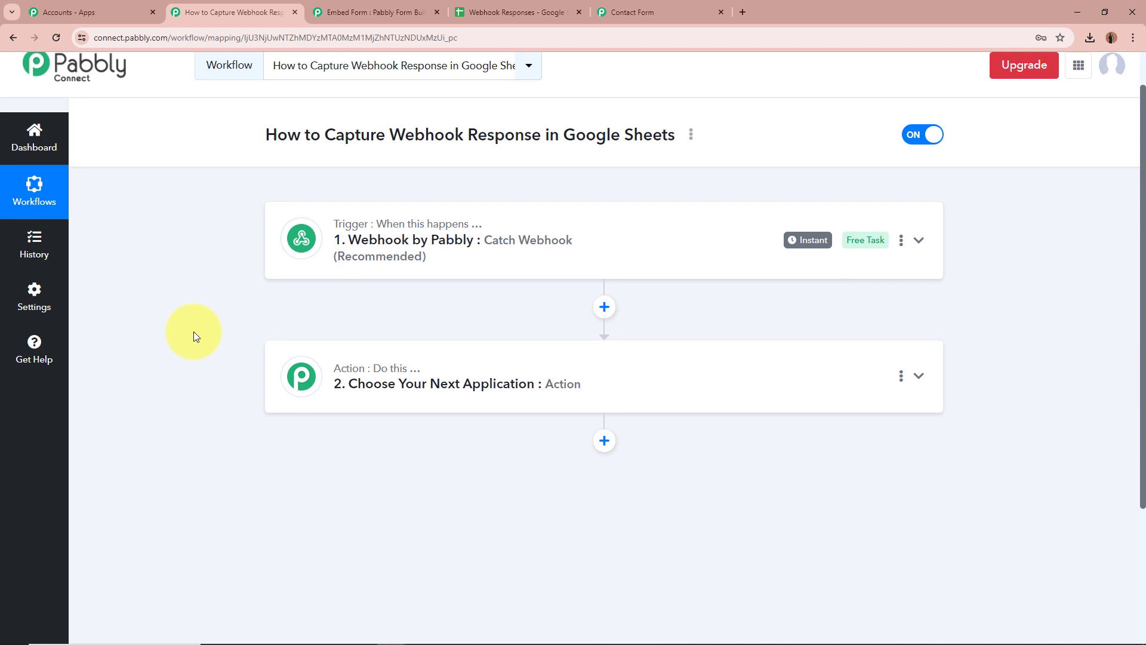
click(919, 377)
scroll(542, 310, down, 2)
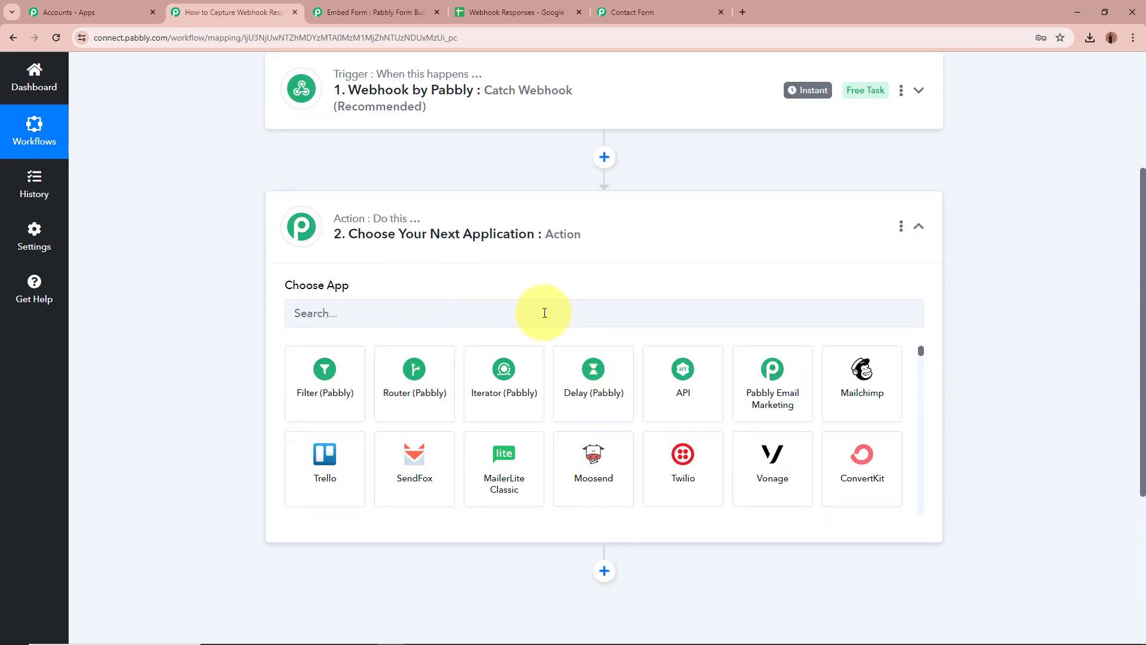
click(545, 313)
text(Google)
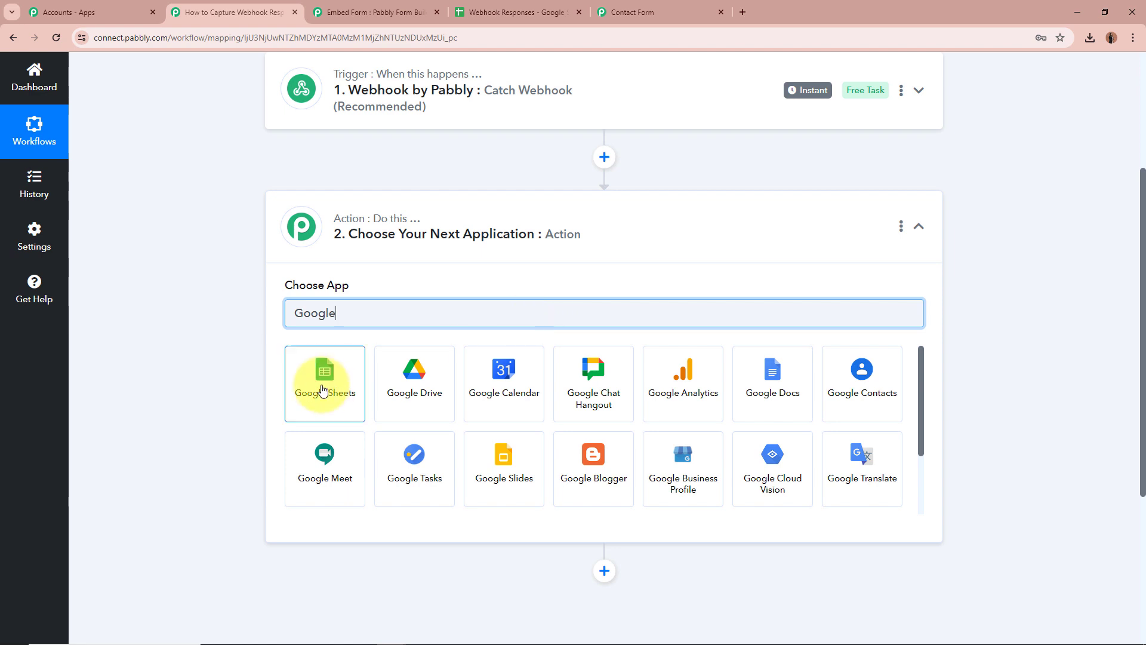
click(322, 388)
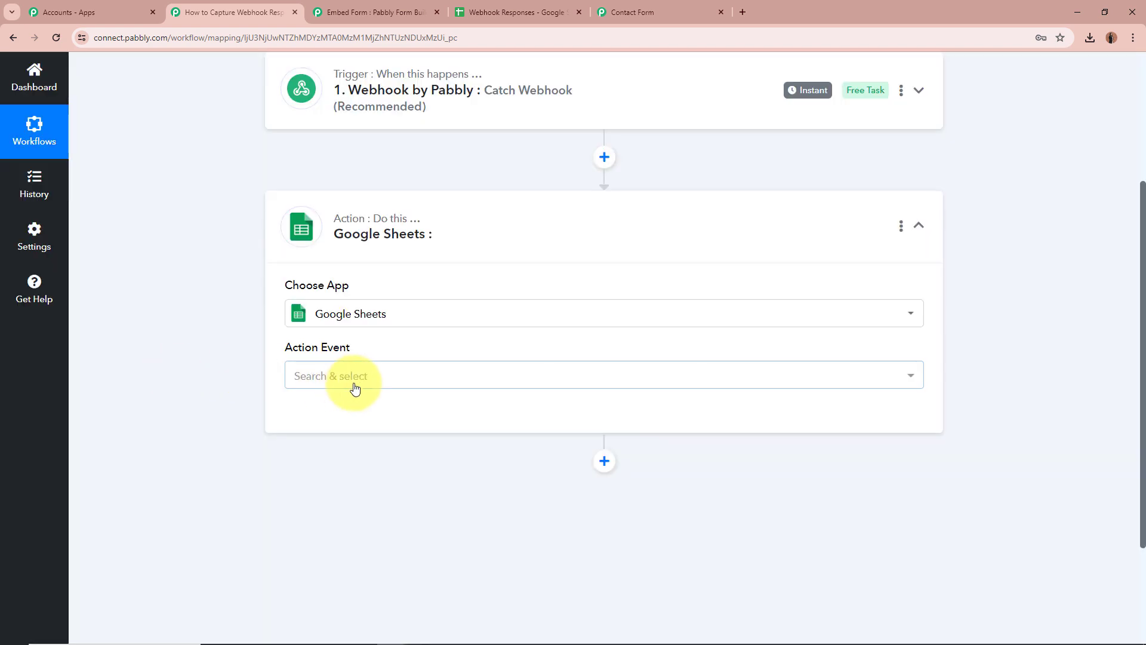
click(356, 385)
click(422, 160)
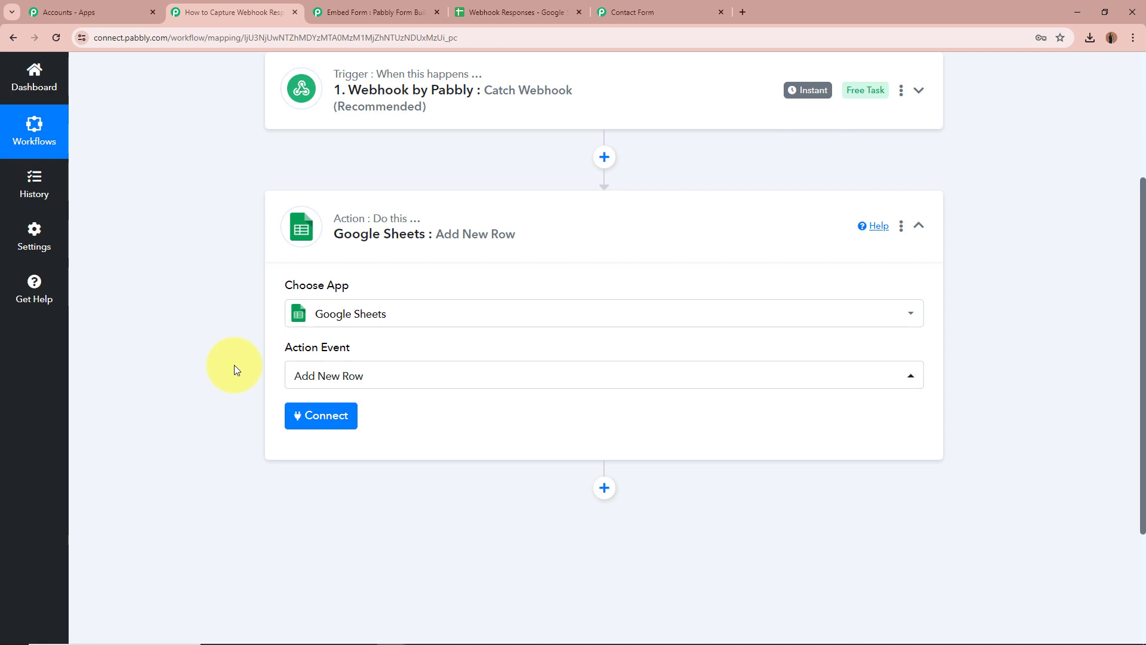
click(312, 416)
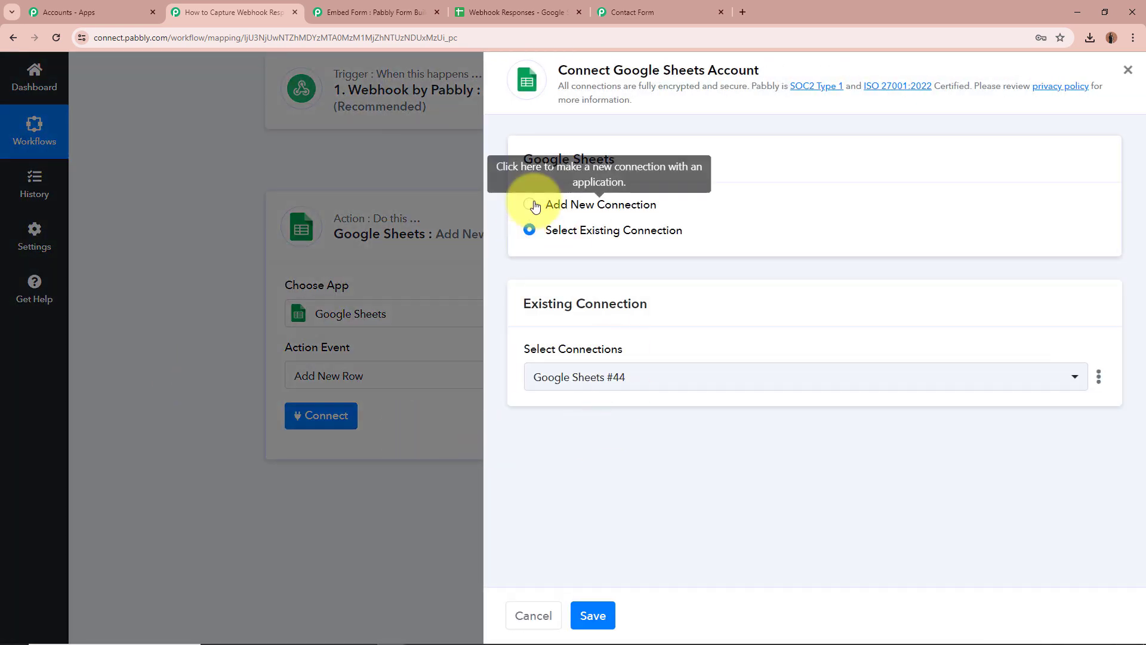
Add a new Google Sheets connection by signing in with Google and allowing Pabbly Connect access.
click(533, 204)
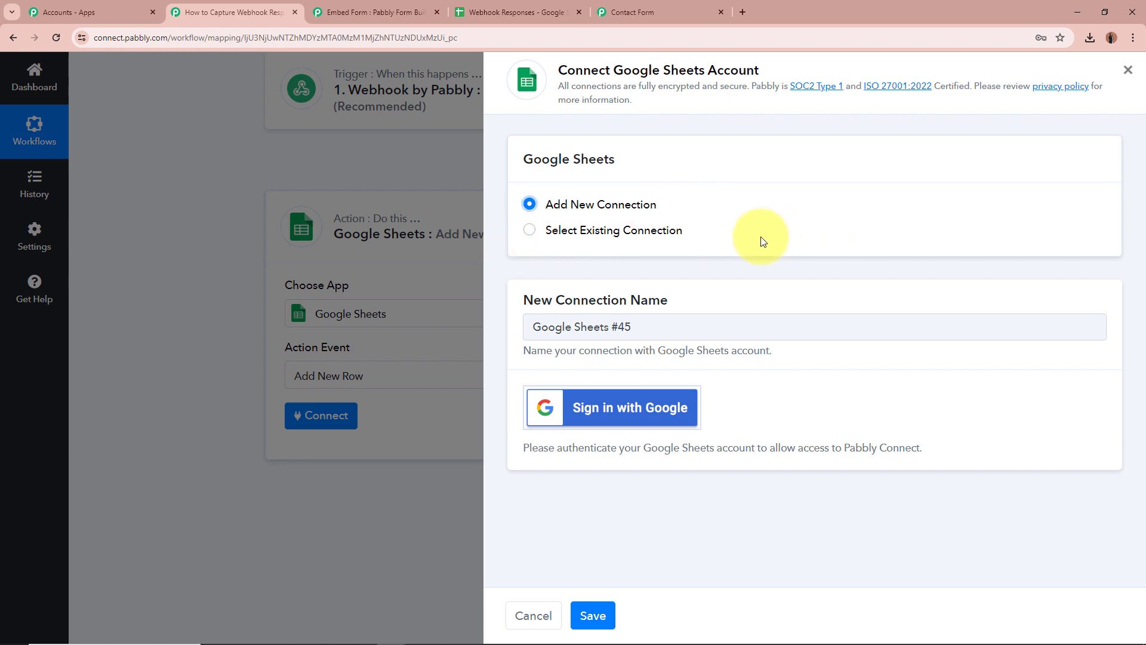
click(682, 406)
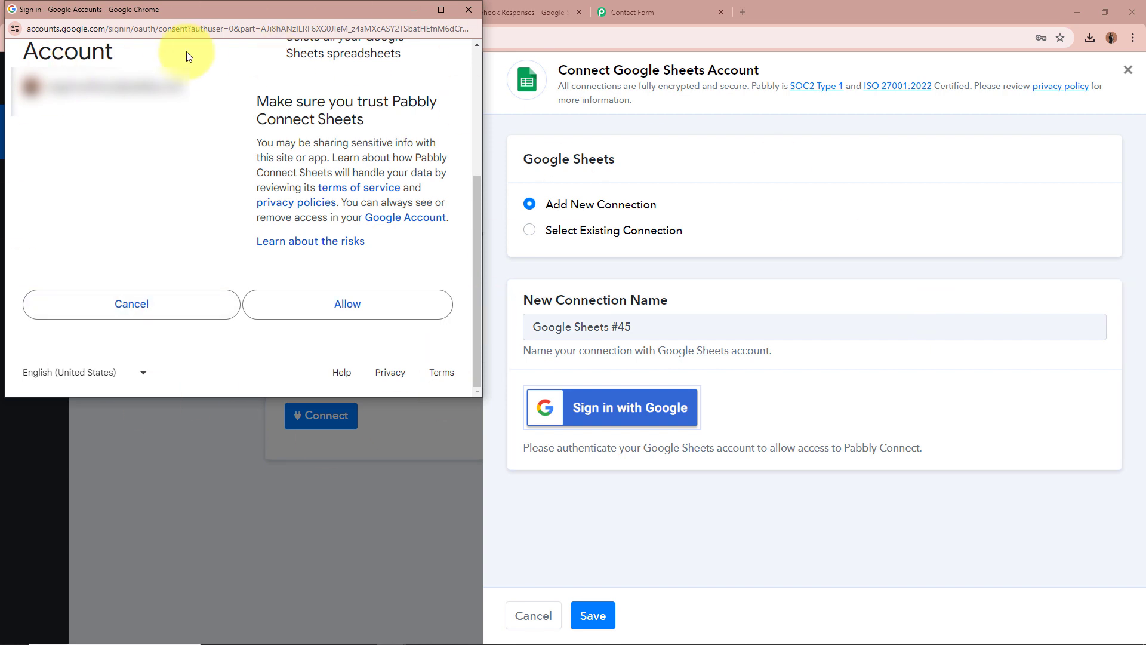
click(300, 302)
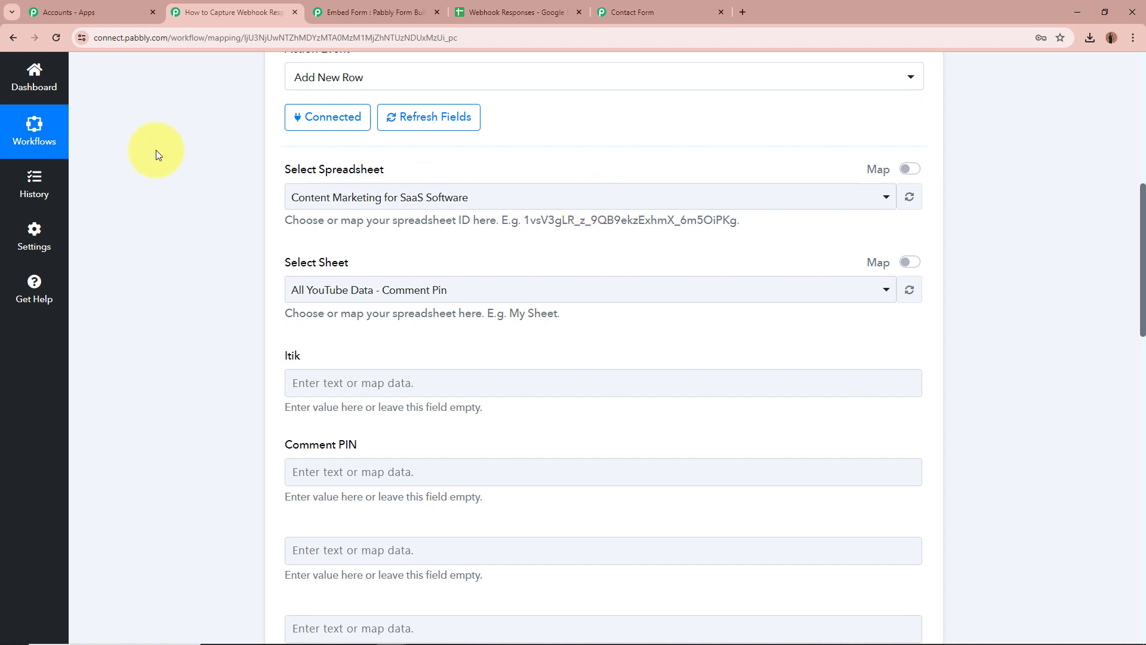
Select the Webhook Responses spreadsheet for the Add New Row action.
click(546, 12)
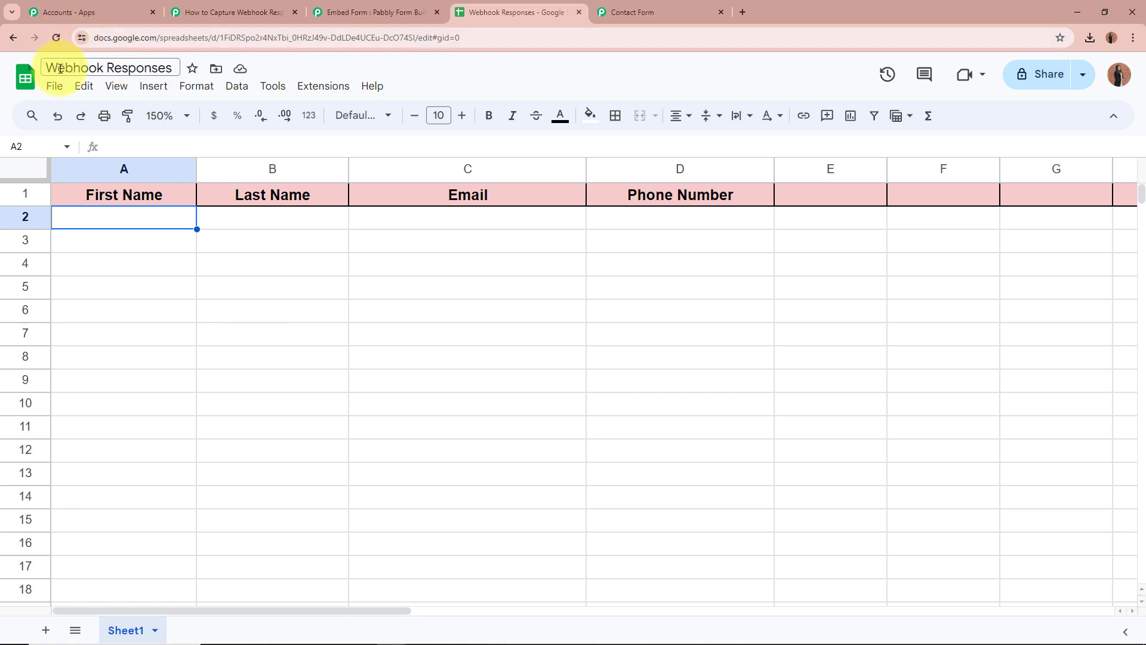
click(242, 14)
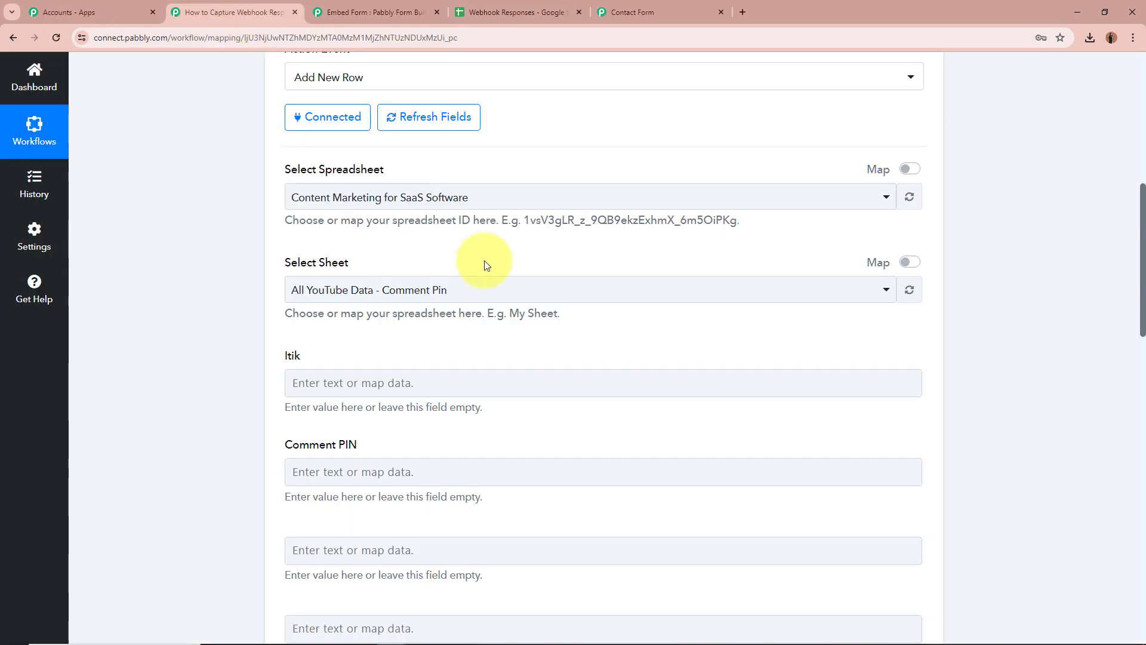
click(473, 196)
click(445, 290)
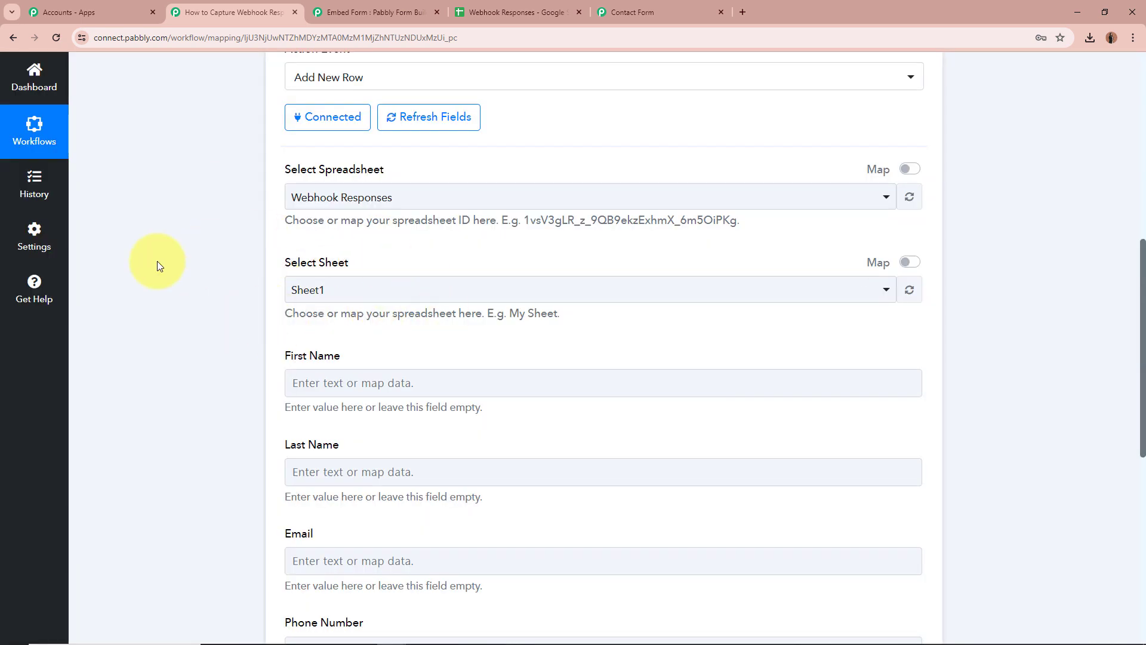
Target Sheet1 of the Webhook Responses spreadsheet.
click(519, 11)
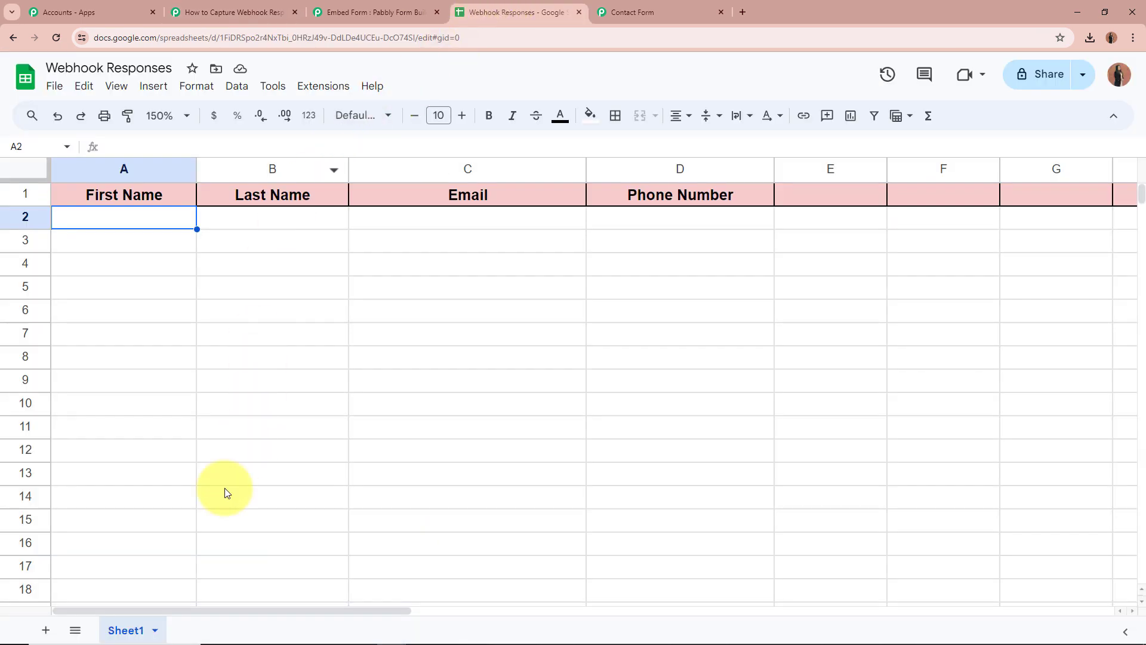
click(256, 12)
click(352, 290)
click(361, 375)
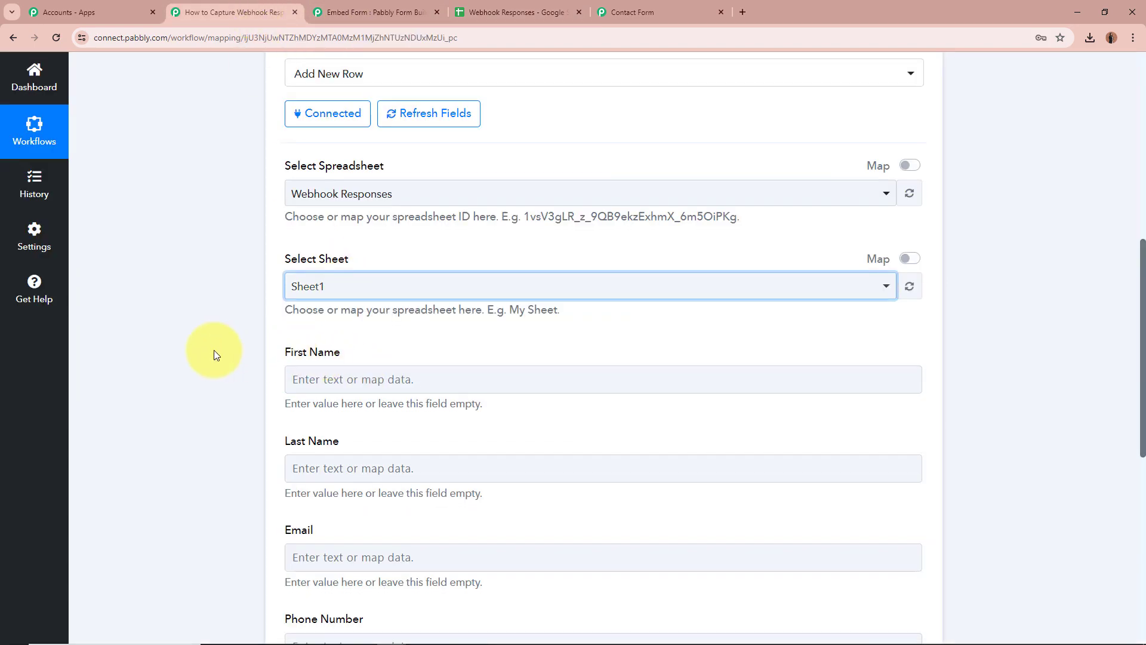
scroll(212, 327, down, 3)
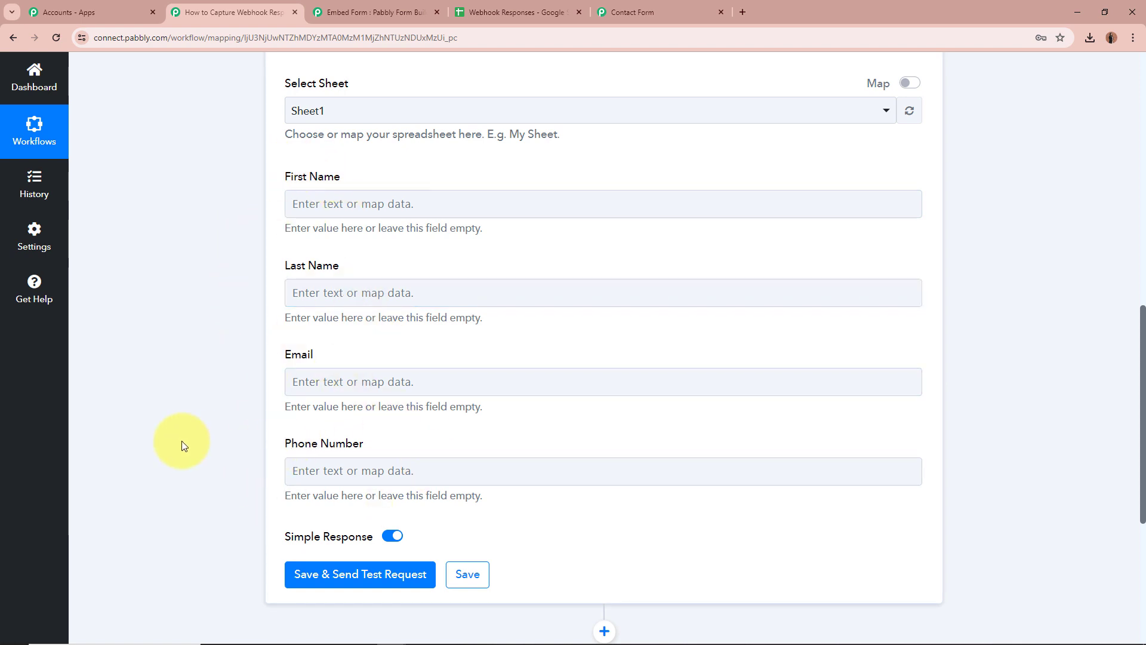
Compare the sheet's First Name, Last Name, Email and Phone Number headers with the action fields.
click(535, 5)
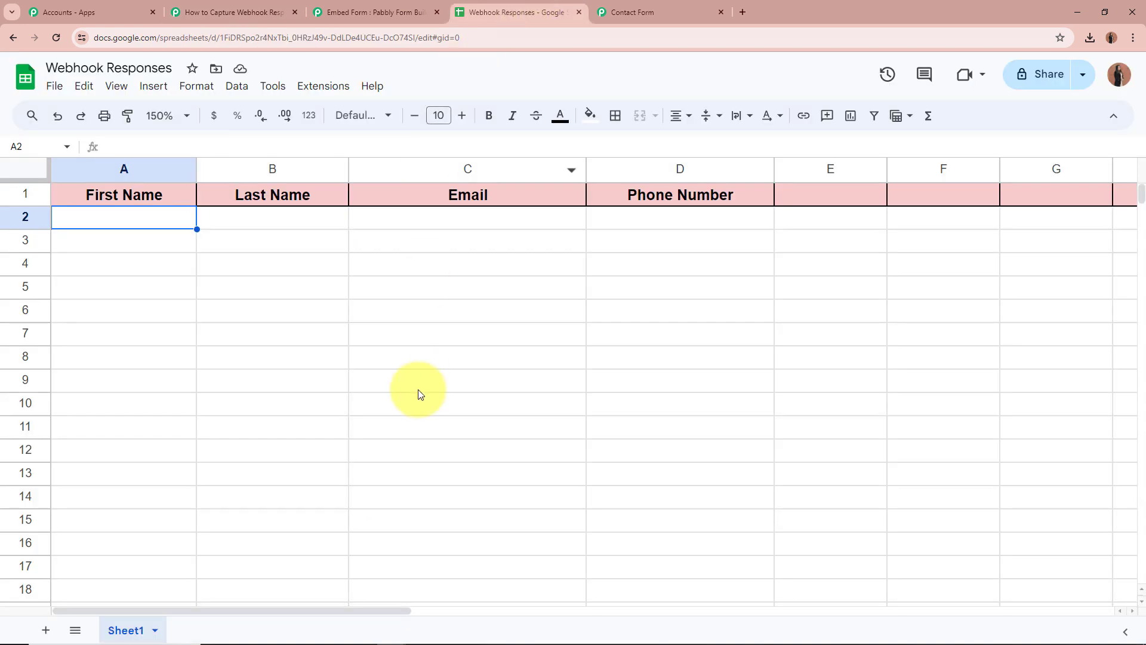
click(144, 197)
click(248, 199)
click(529, 191)
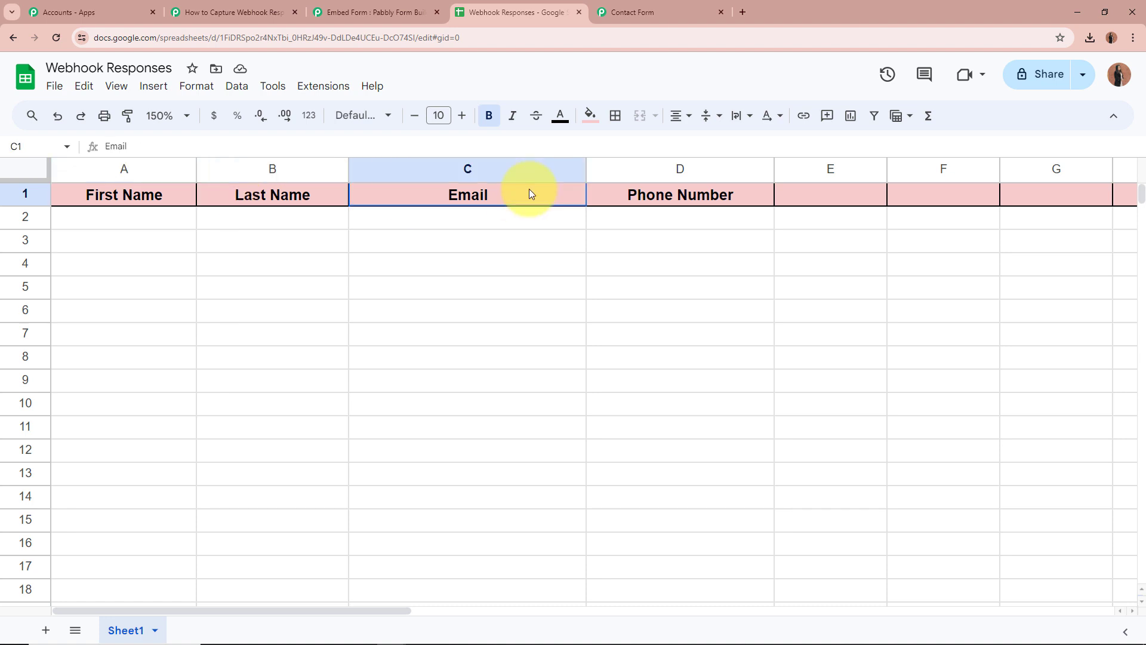
click(713, 191)
click(234, 13)
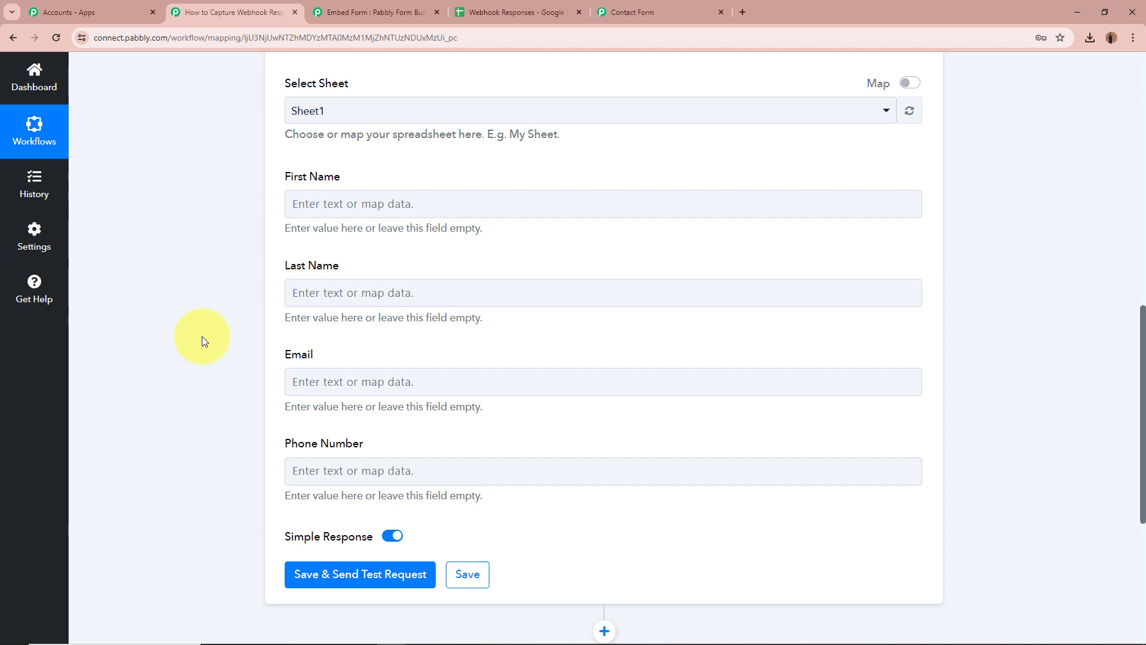
click(327, 206)
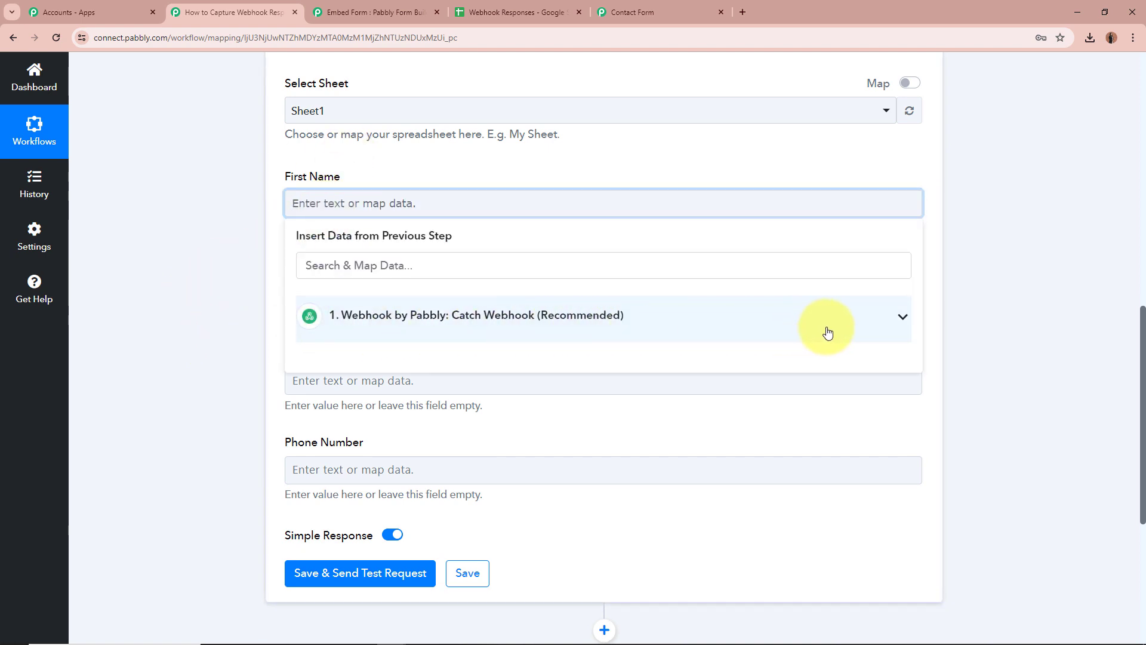
Map the webhook's First Name and Last Name into the First Name and Last Name fields.
click(902, 319)
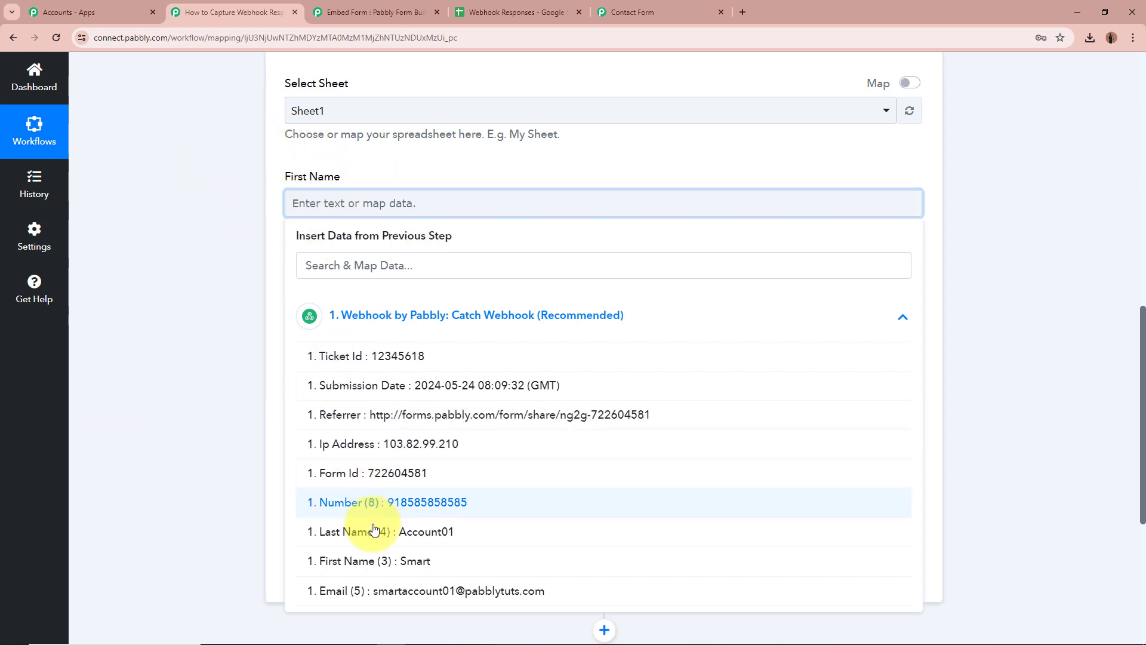
click(376, 562)
click(186, 319)
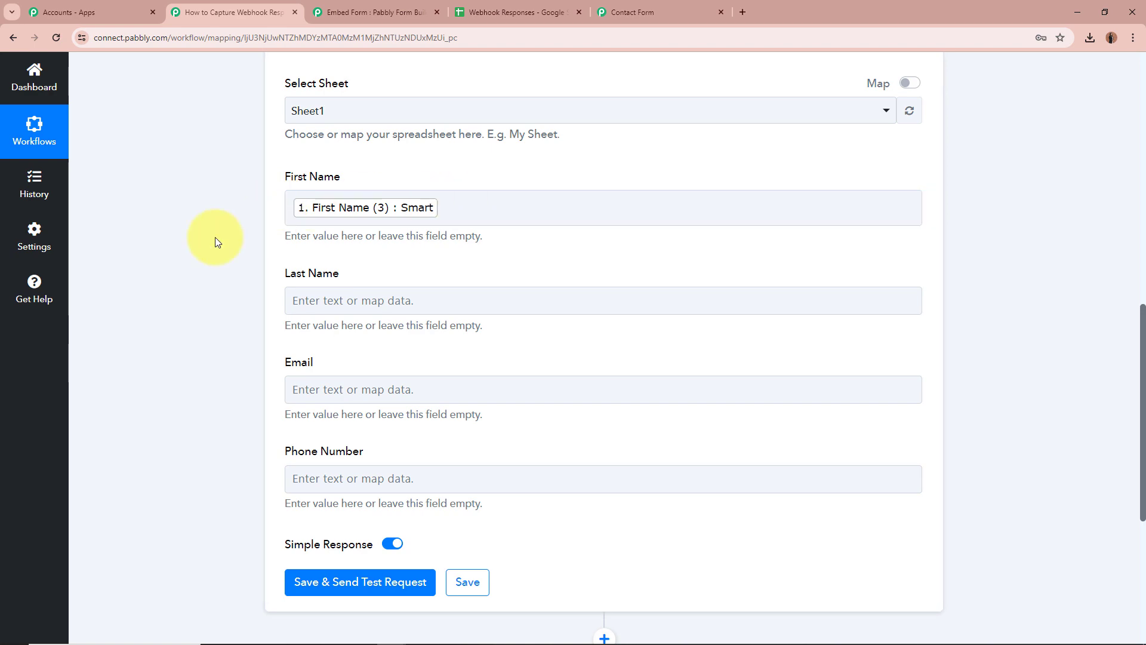
scroll(215, 237, up, 10)
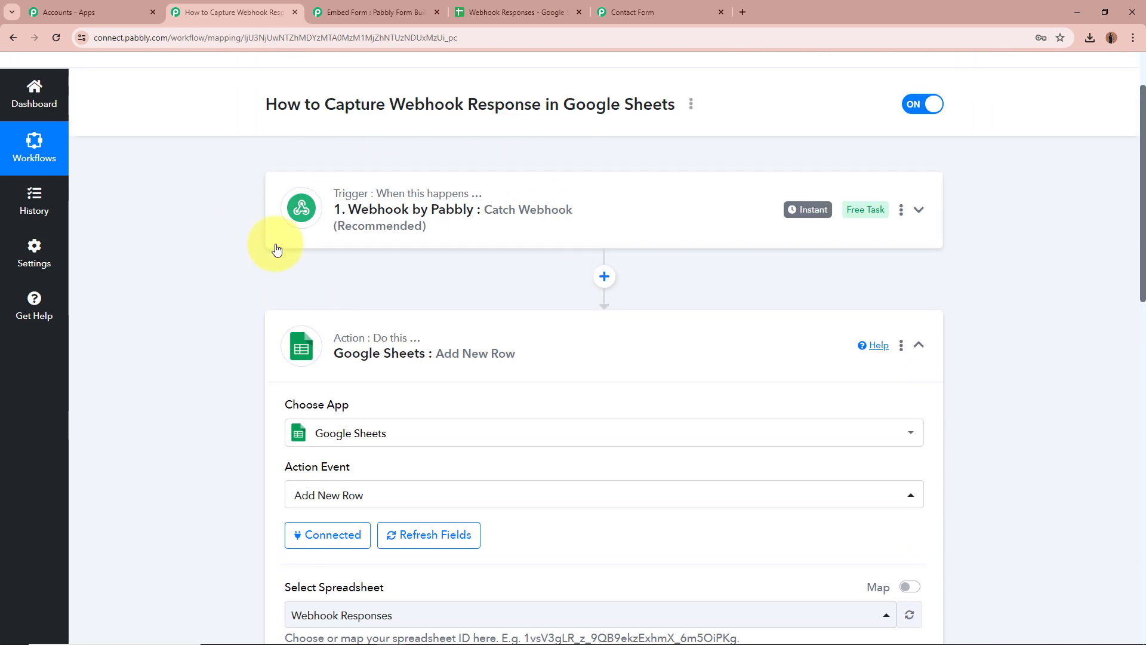
scroll(224, 280, down, 10)
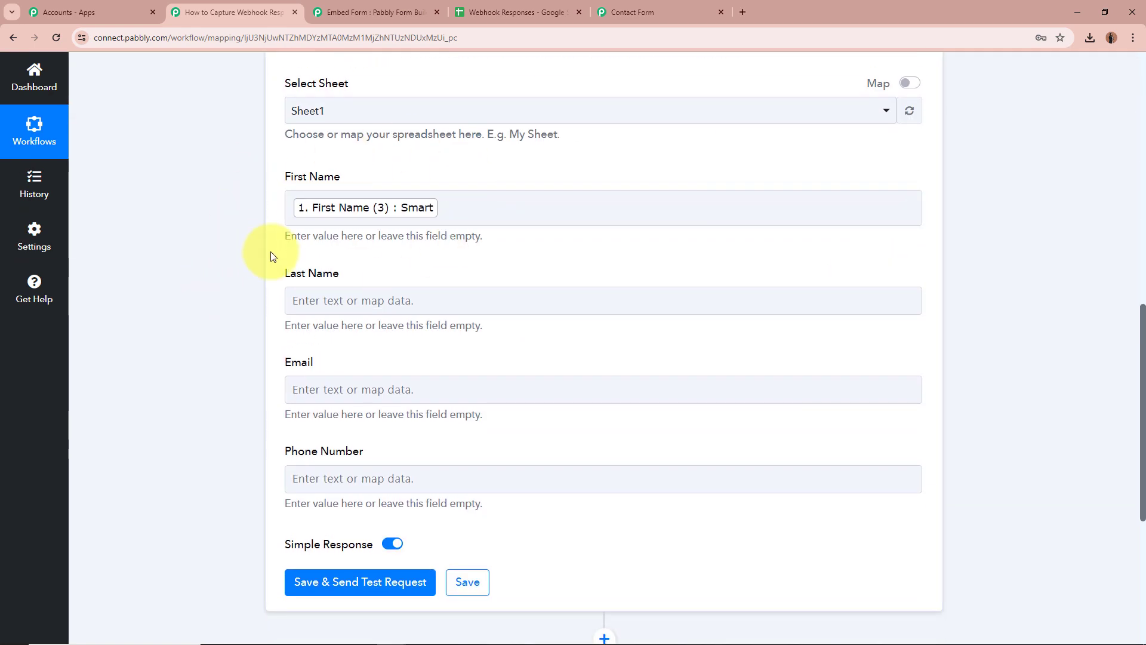
scroll(174, 258, down, 2)
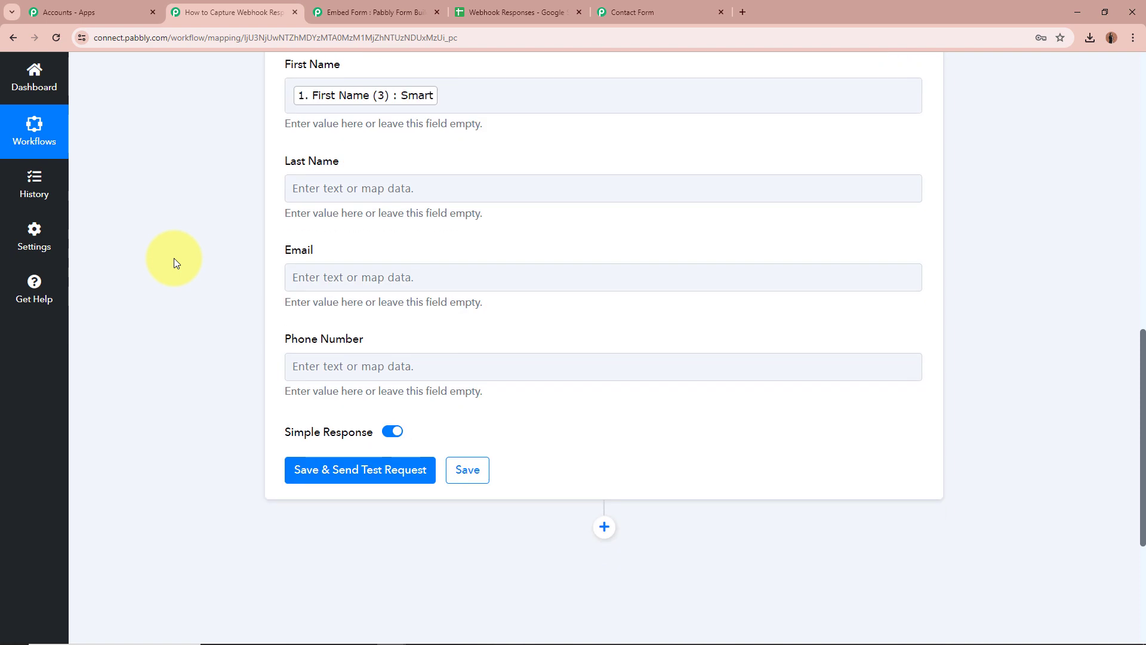
click(313, 181)
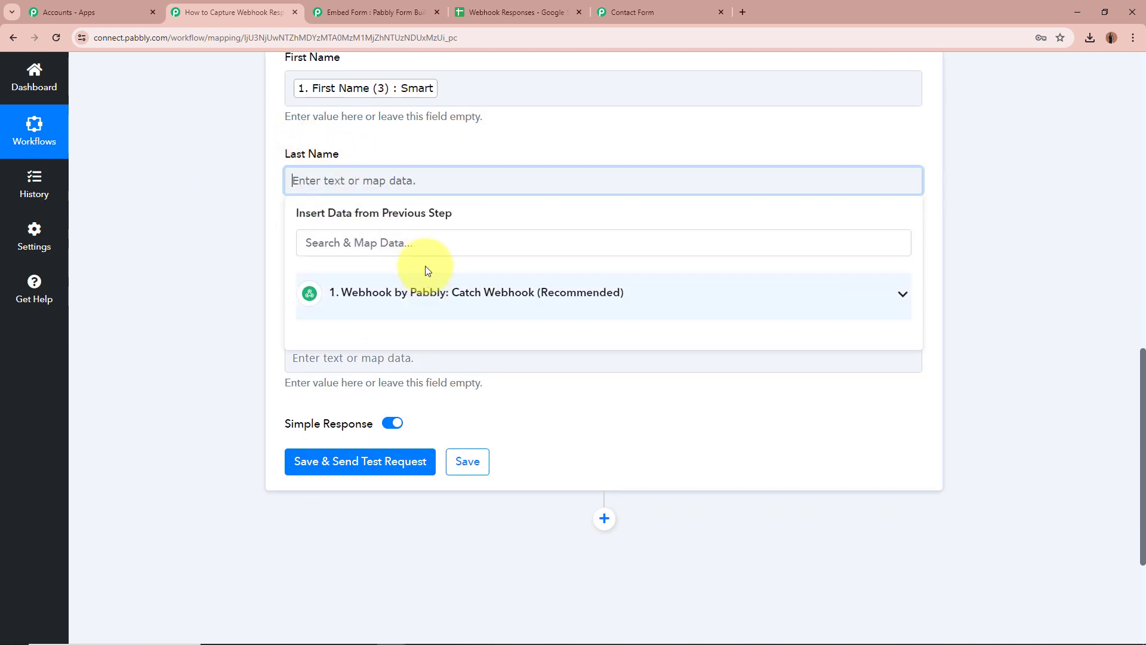
text(Las)
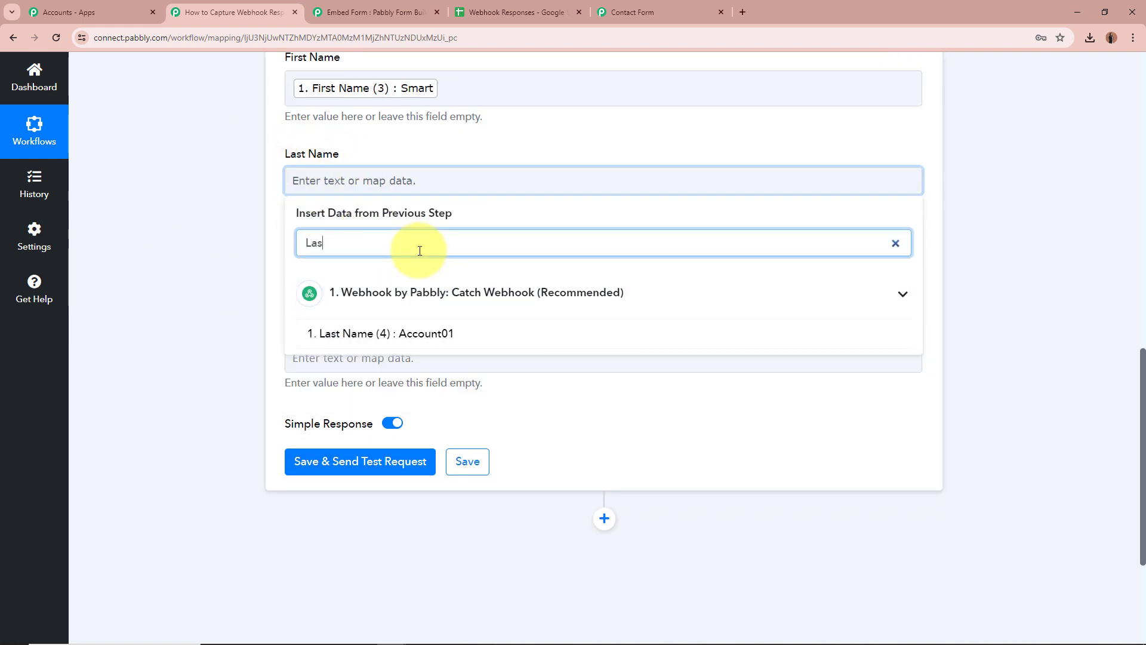
click(427, 335)
click(245, 298)
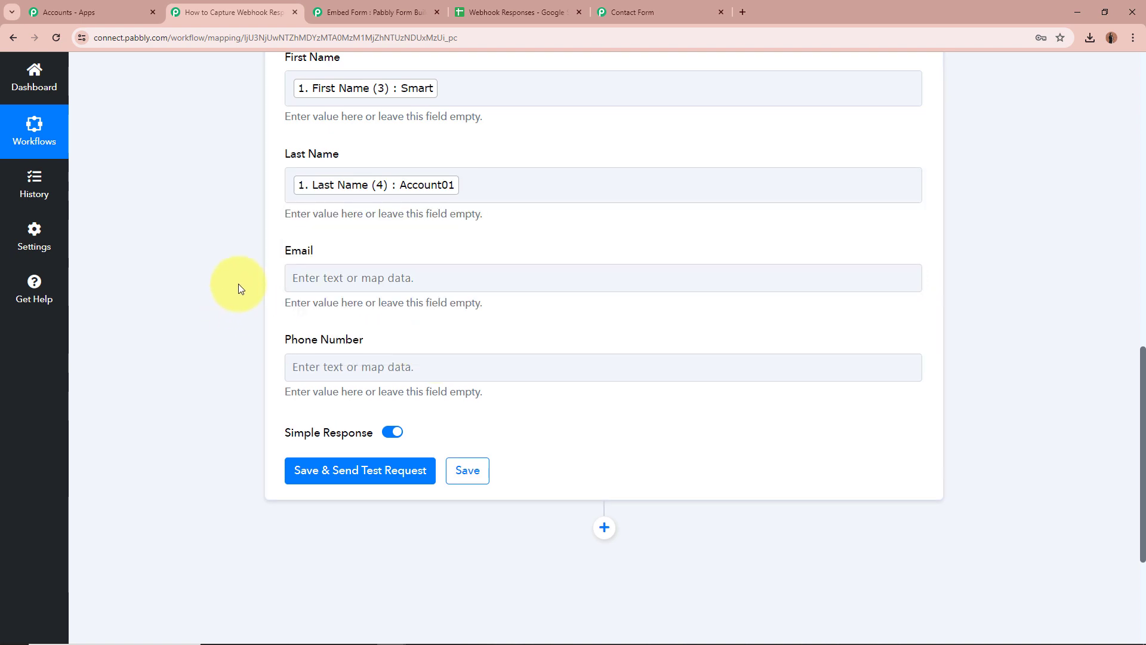
Map the webhook's Email value into the Email field.
click(379, 281)
click(396, 341)
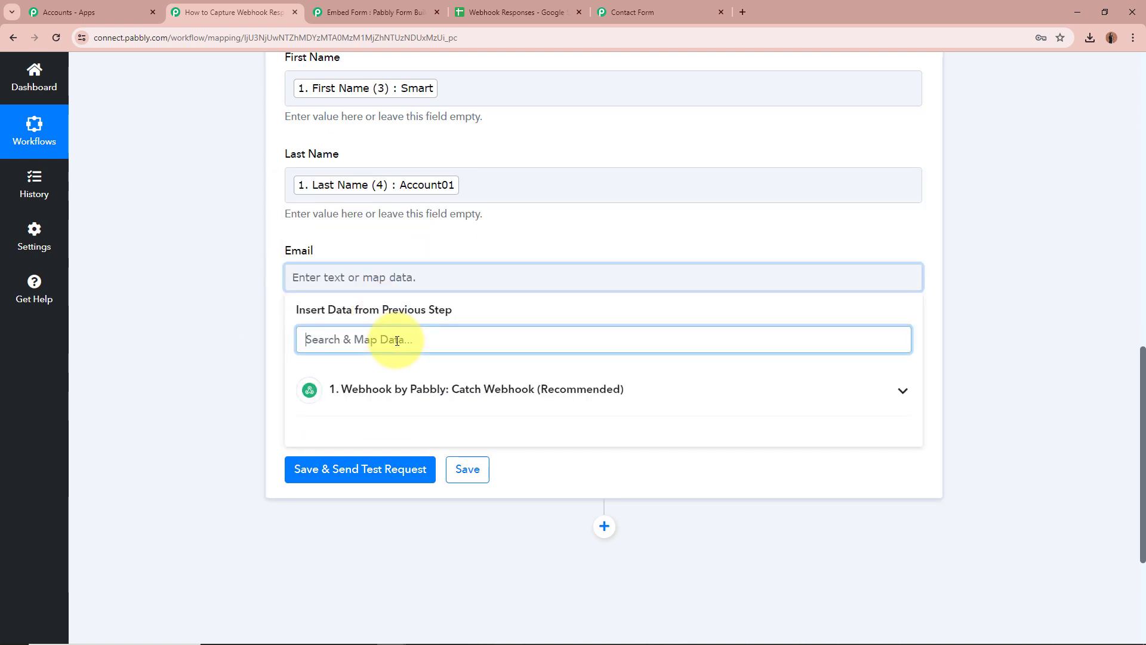
text(Email)
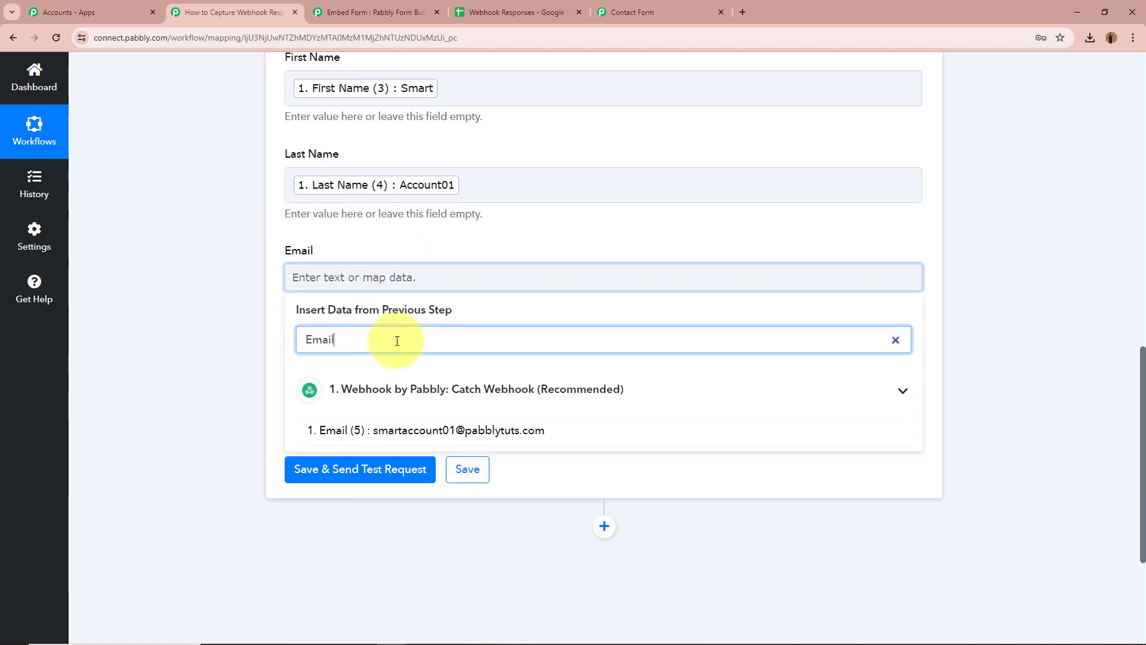
click(422, 430)
click(243, 358)
click(356, 370)
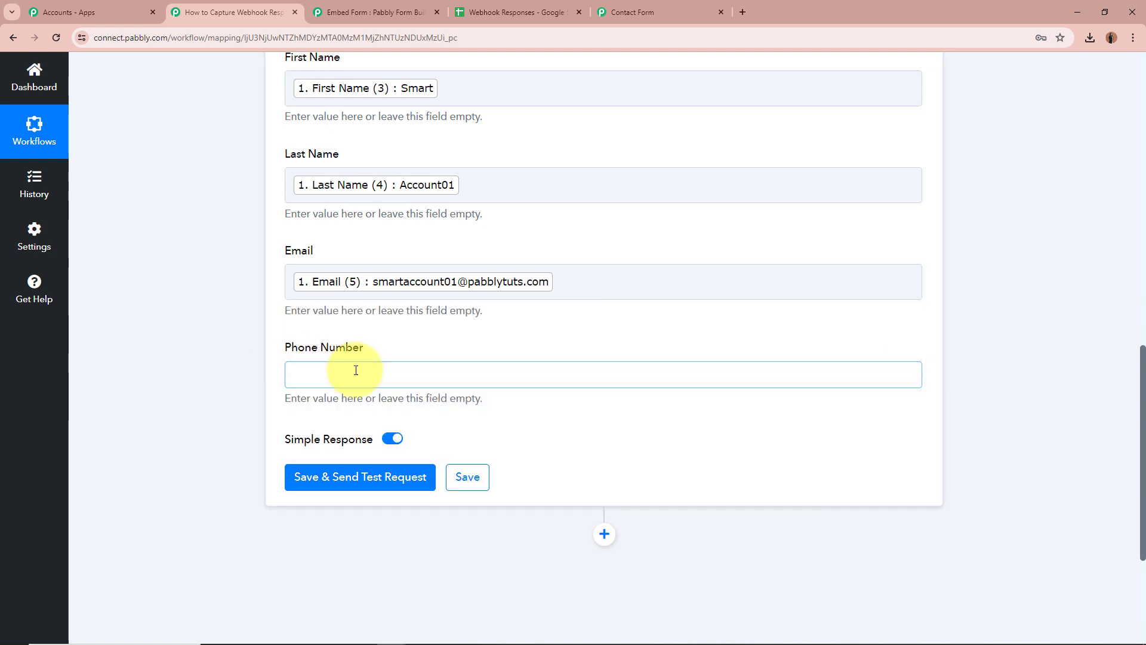
Map the webhook's Number value into Phone Number, found by searching 'Num'.
click(380, 442)
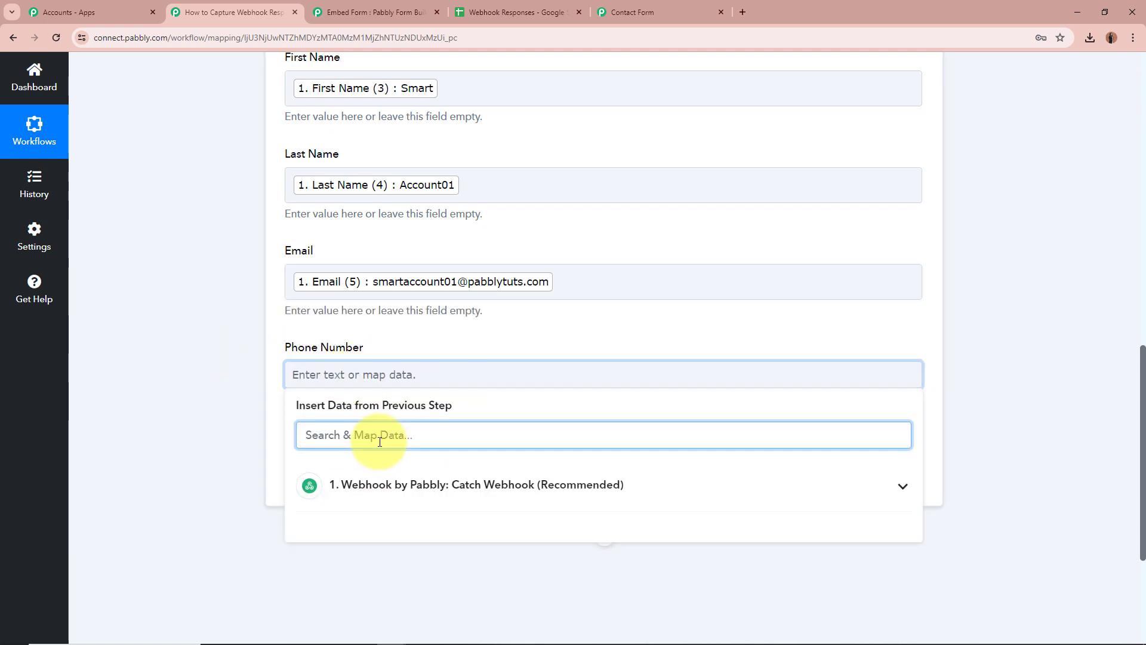
text(Num)
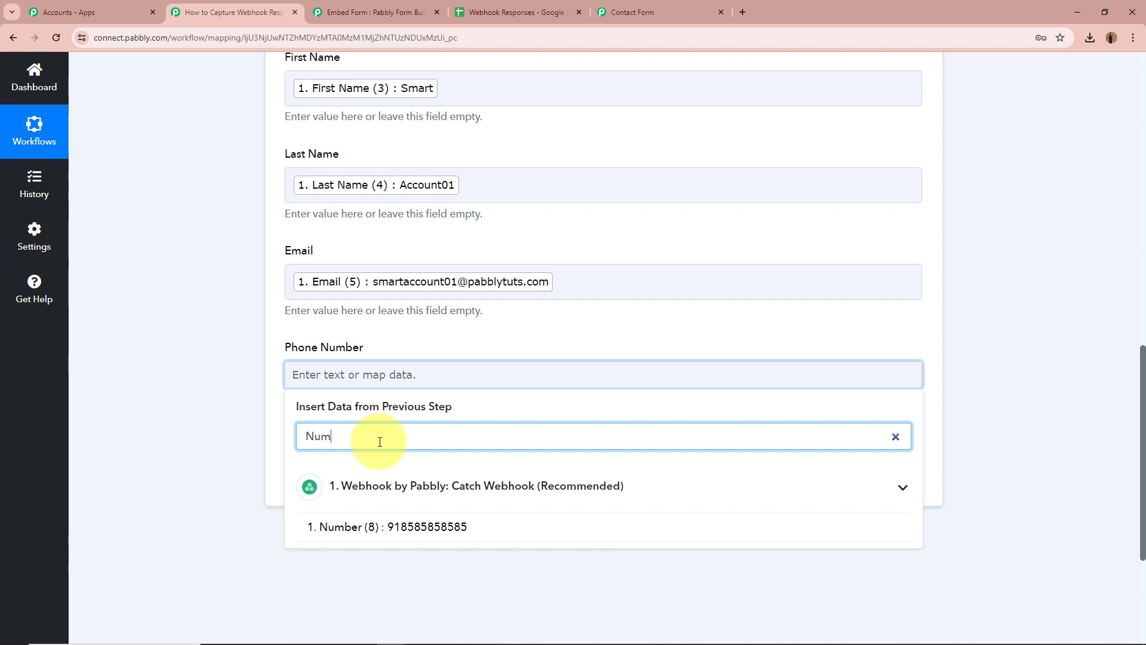
click(371, 526)
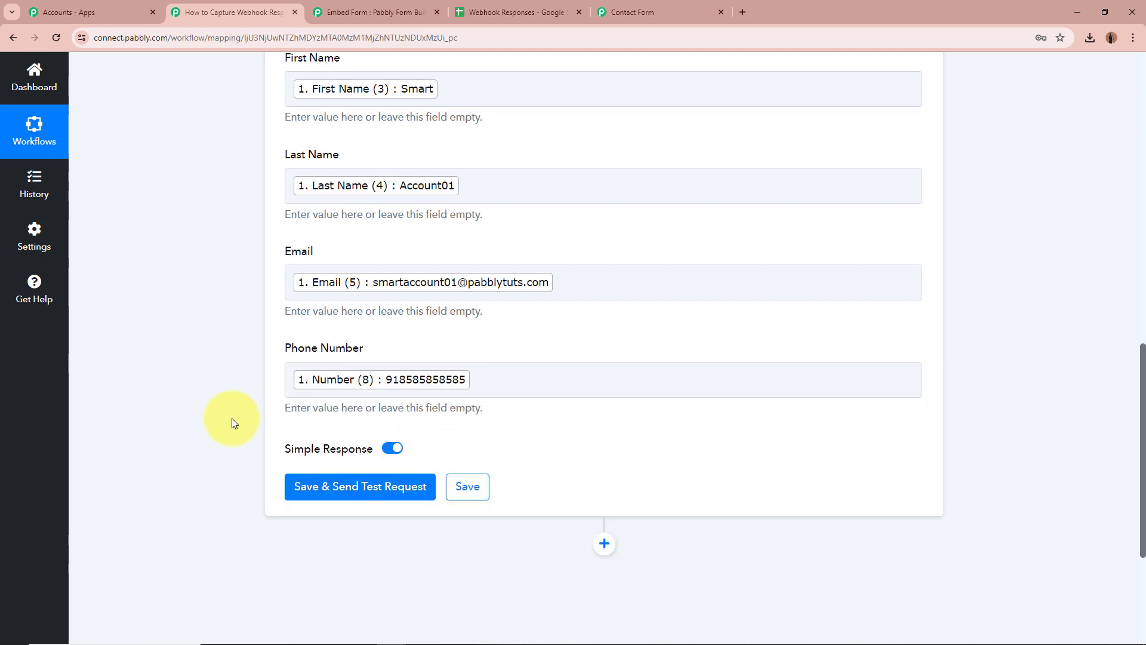
scroll(463, 165, up, 2)
scroll(134, 292, down, 2)
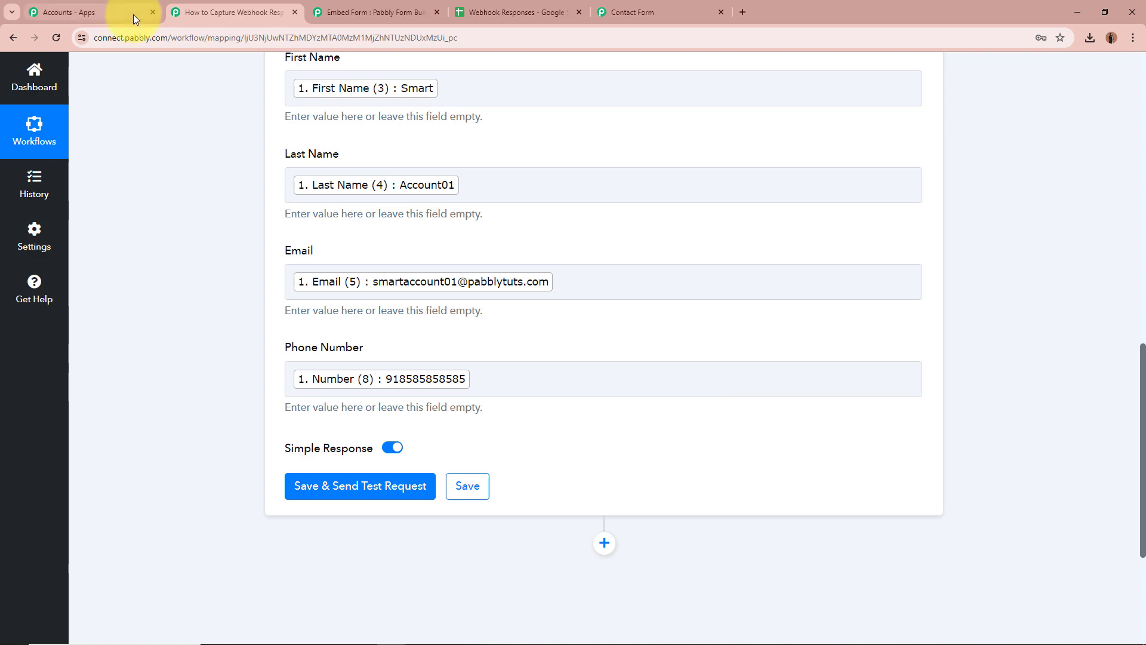
Save the mapping and send a test request, adding the sample submission as row 2.
click(301, 198)
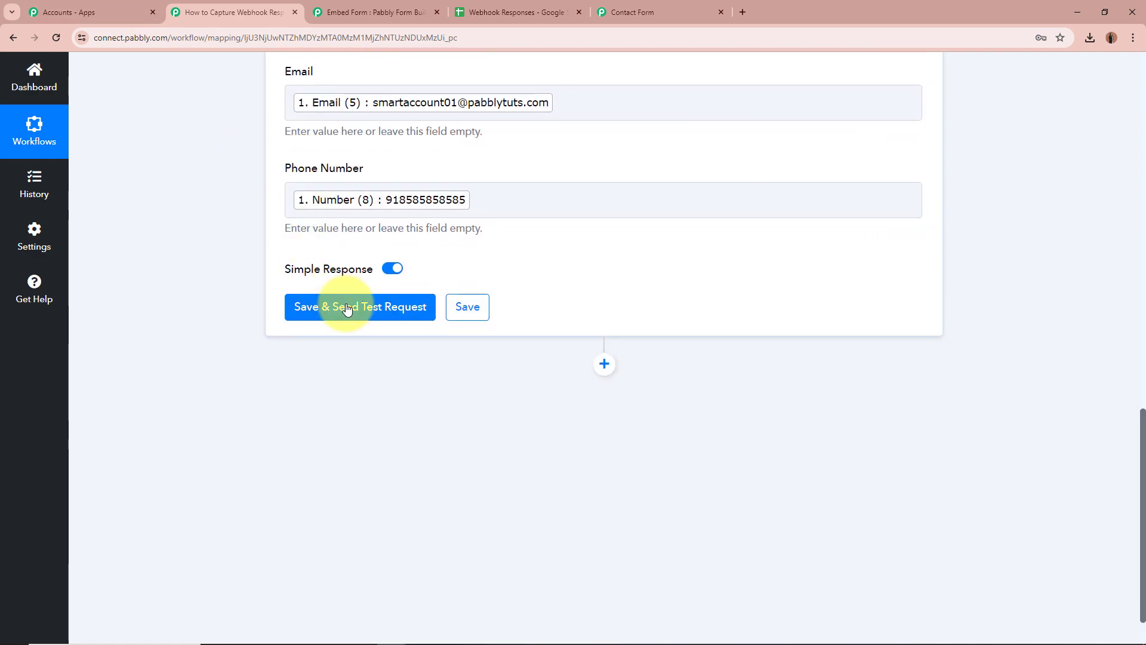
click(330, 309)
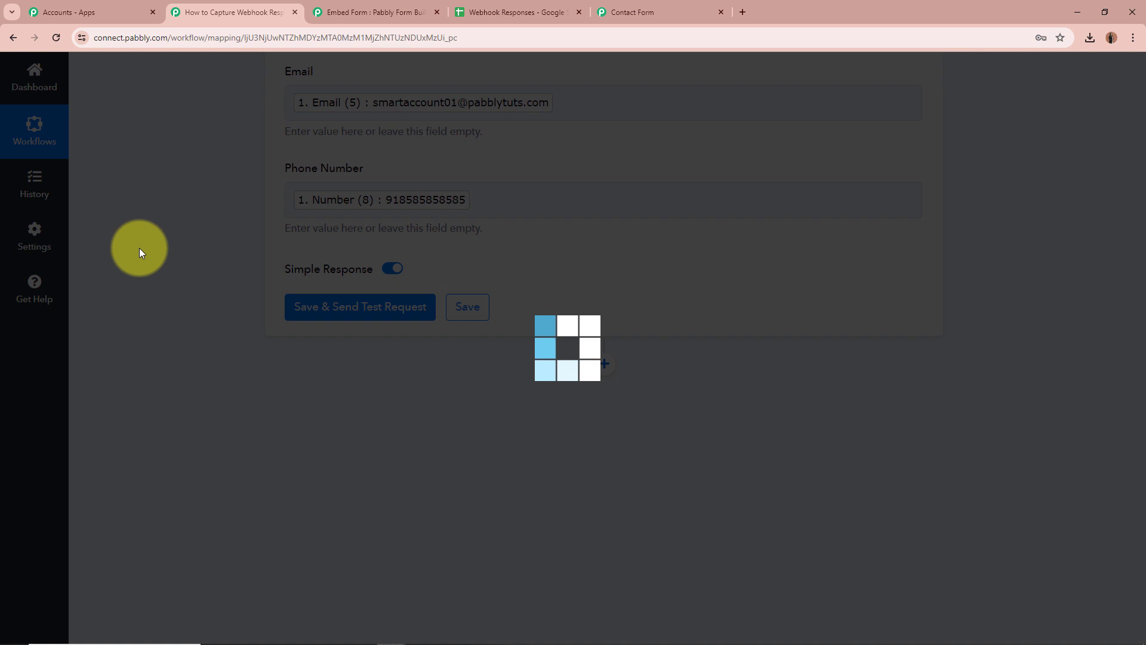
scroll(138, 248, down, 3)
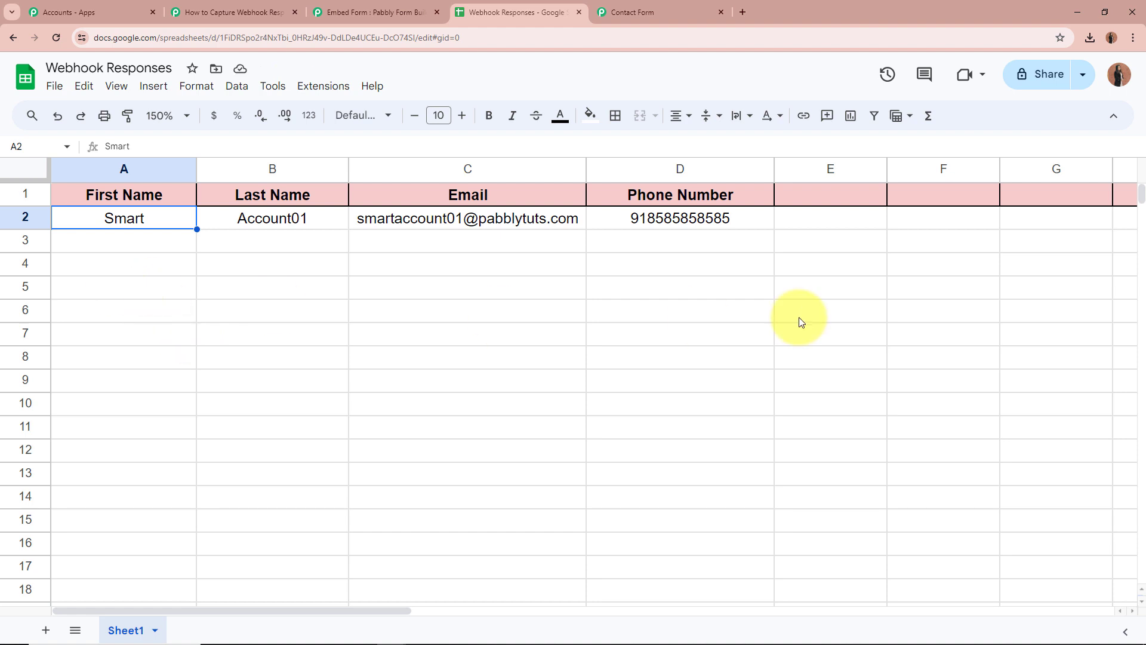
click(219, 223)
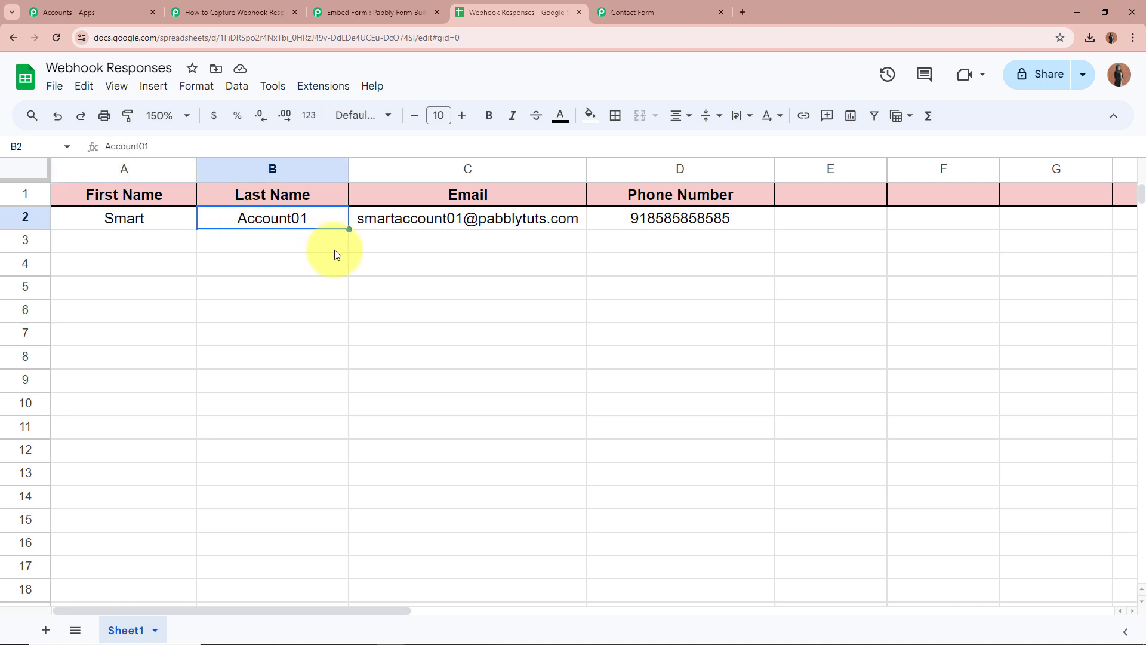
click(361, 227)
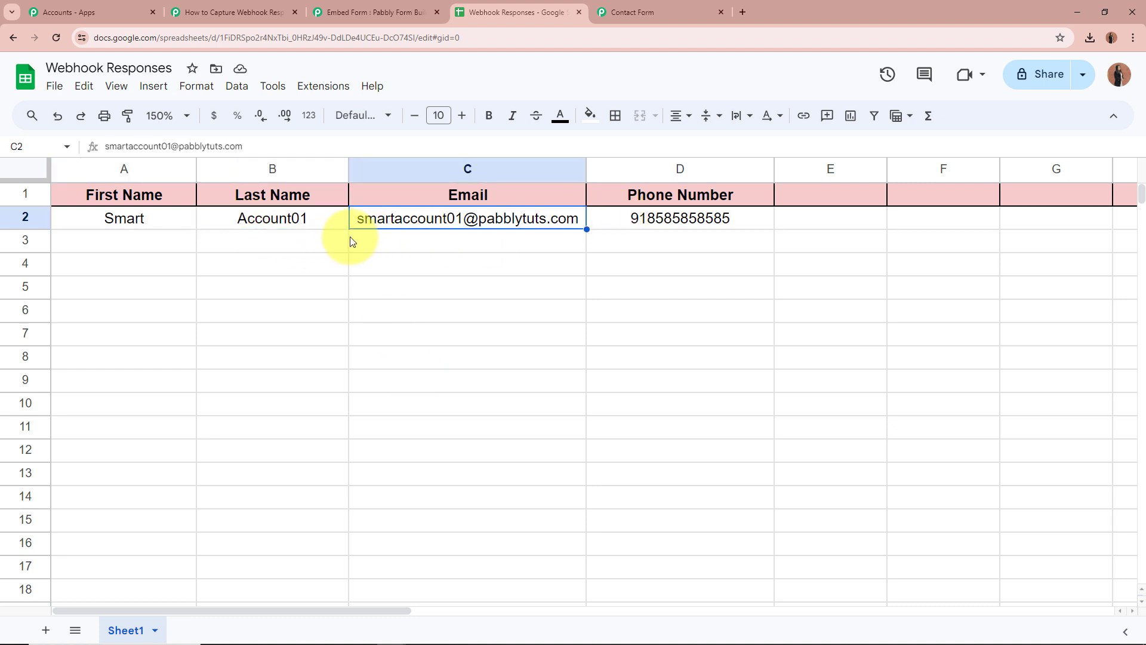
click(629, 228)
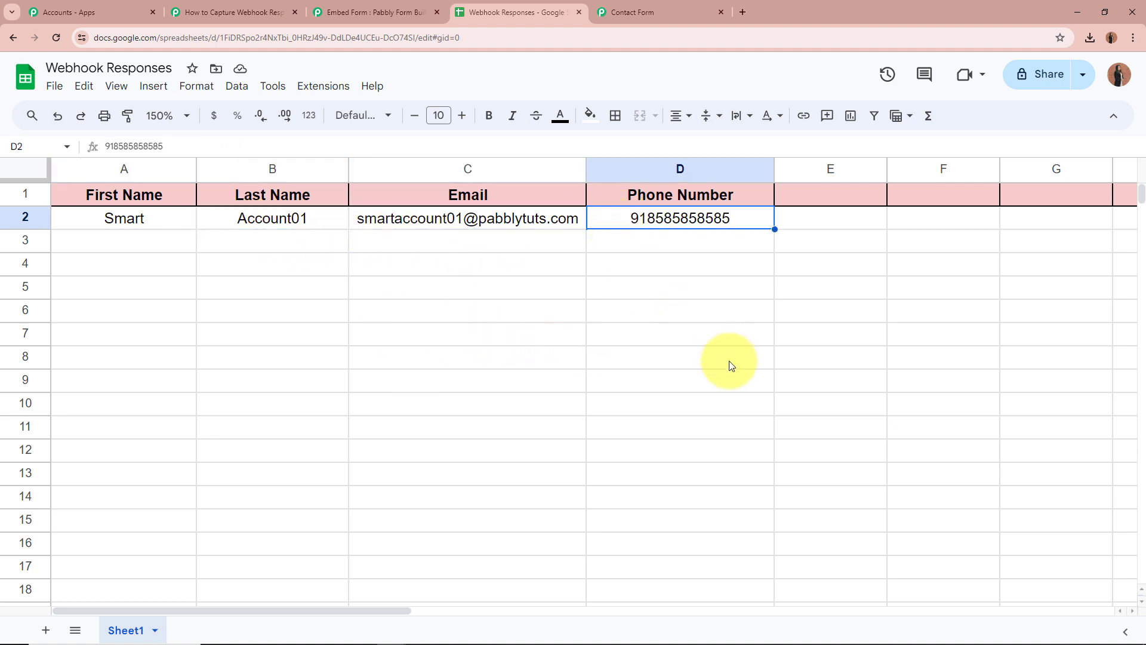
click(732, 366)
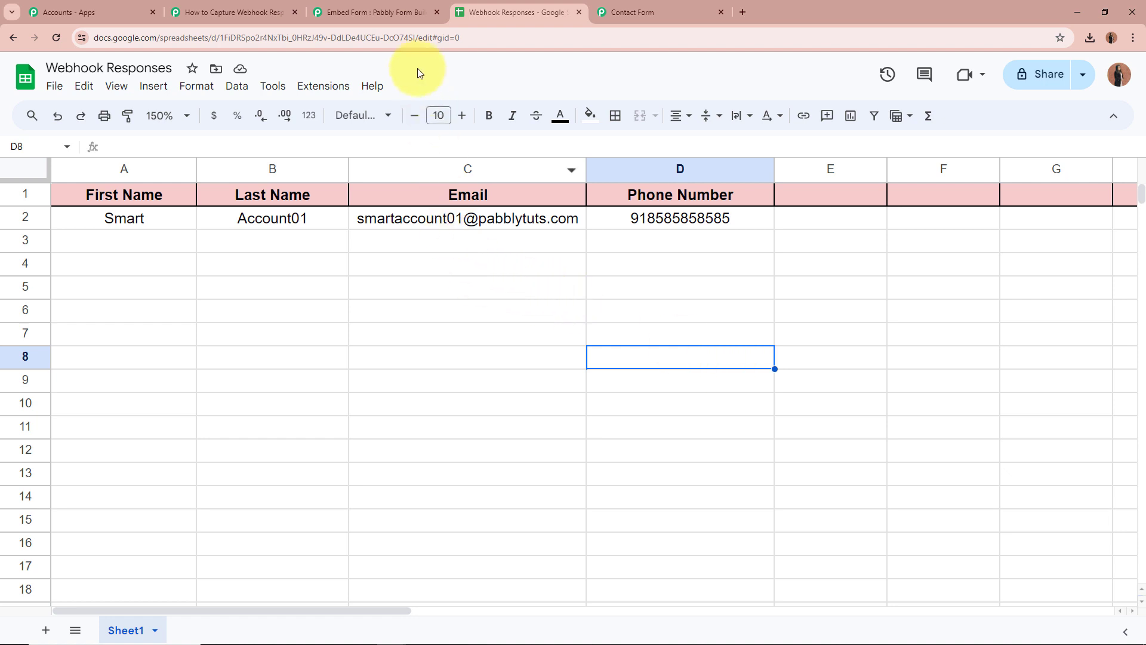
Copy the contact form's share link and load it in a new browser tab.
click(382, 12)
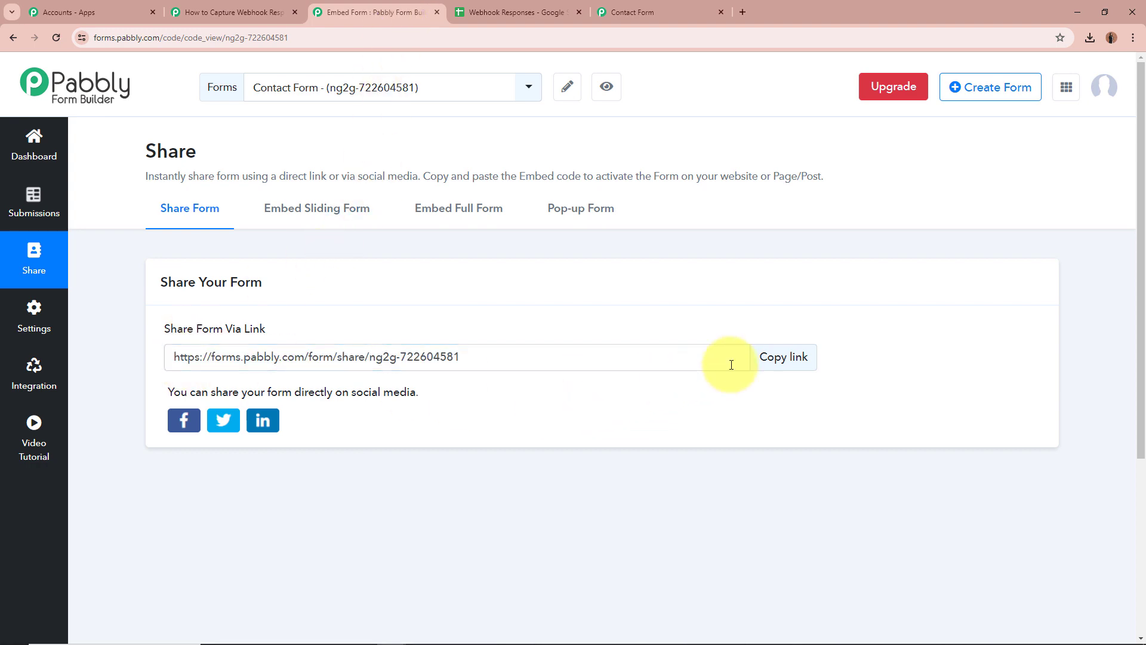
click(776, 357)
click(743, 12)
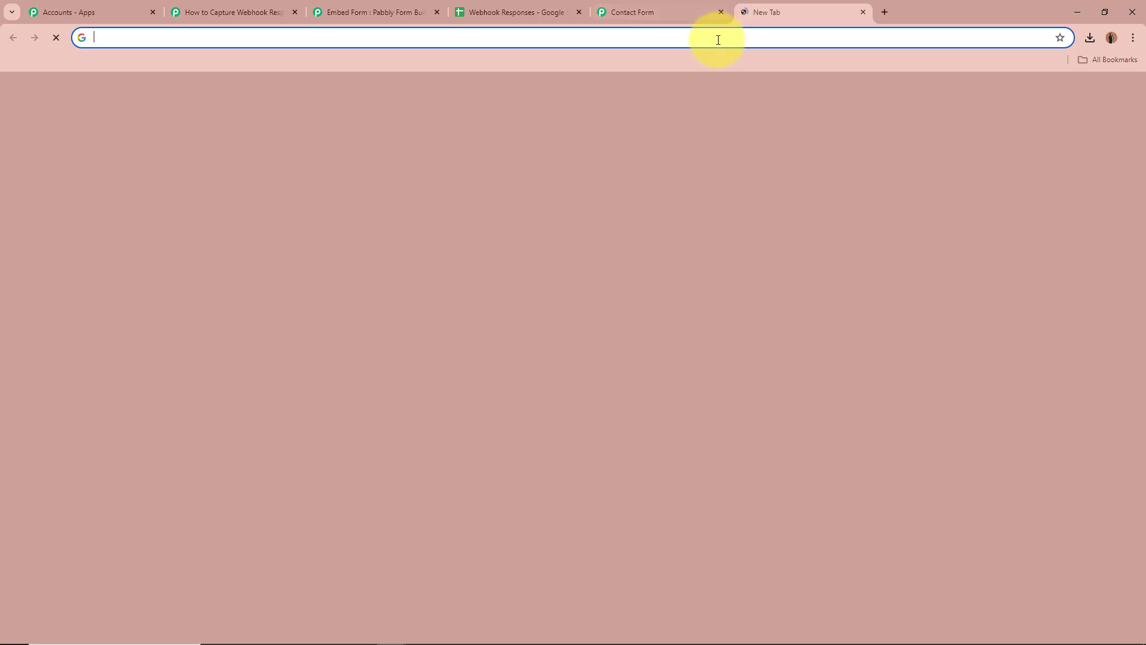
key(ctrl+v)
key(Return)
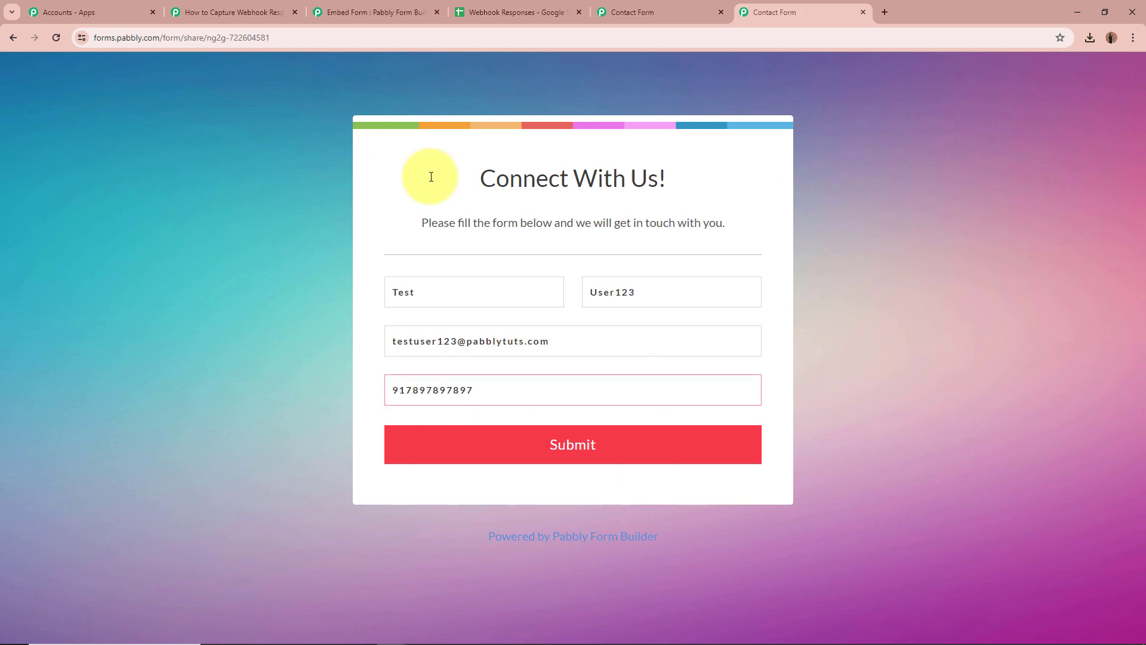
Fill in the test first name, last name, email and phone number, and submit the form.
click(512, 290)
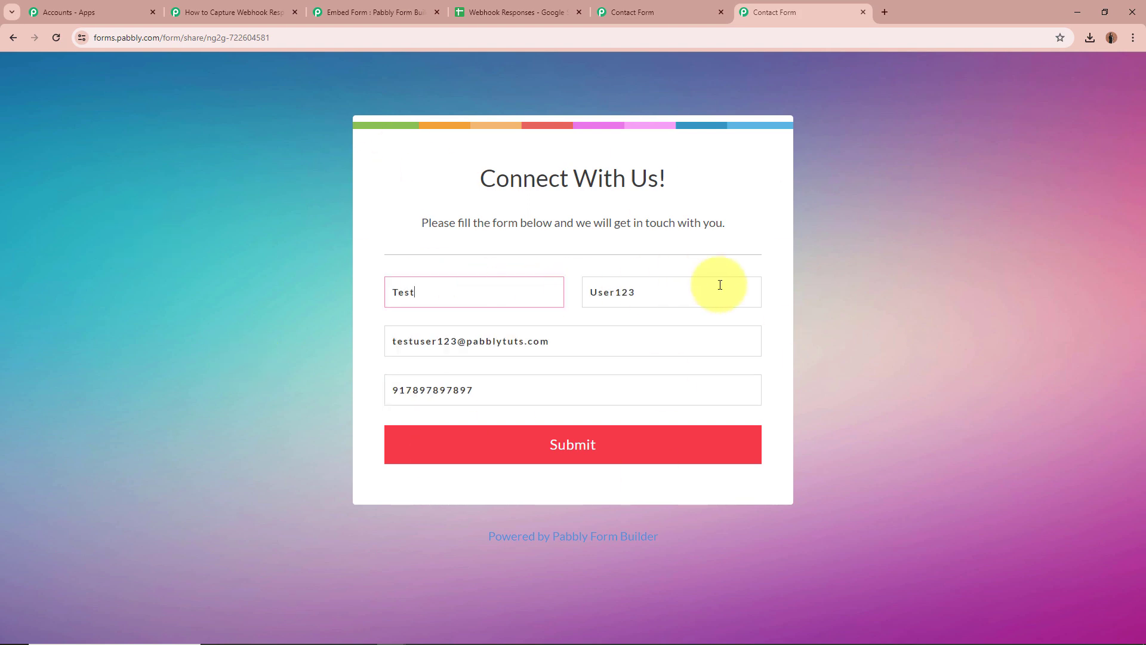
click(719, 284)
click(676, 329)
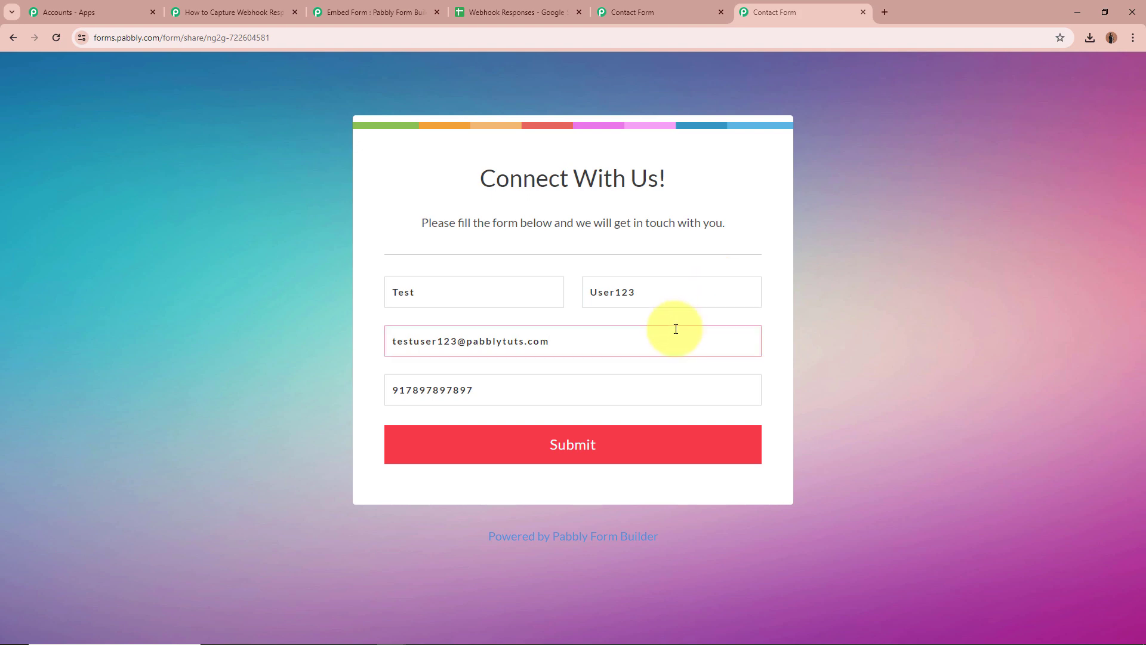
click(647, 388)
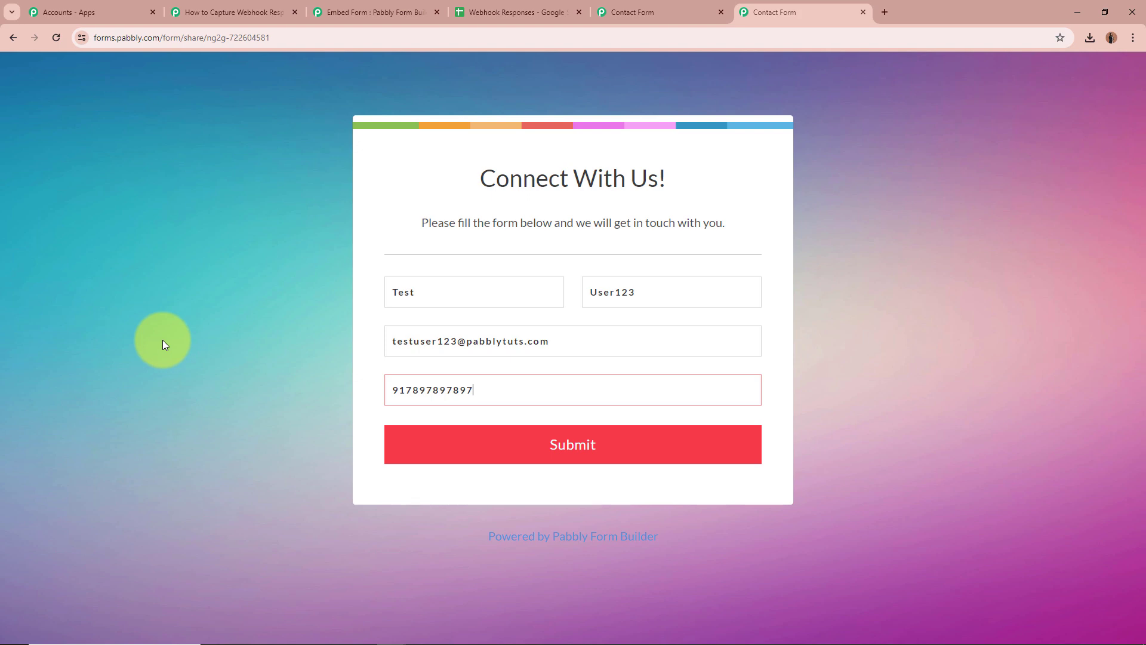
click(545, 442)
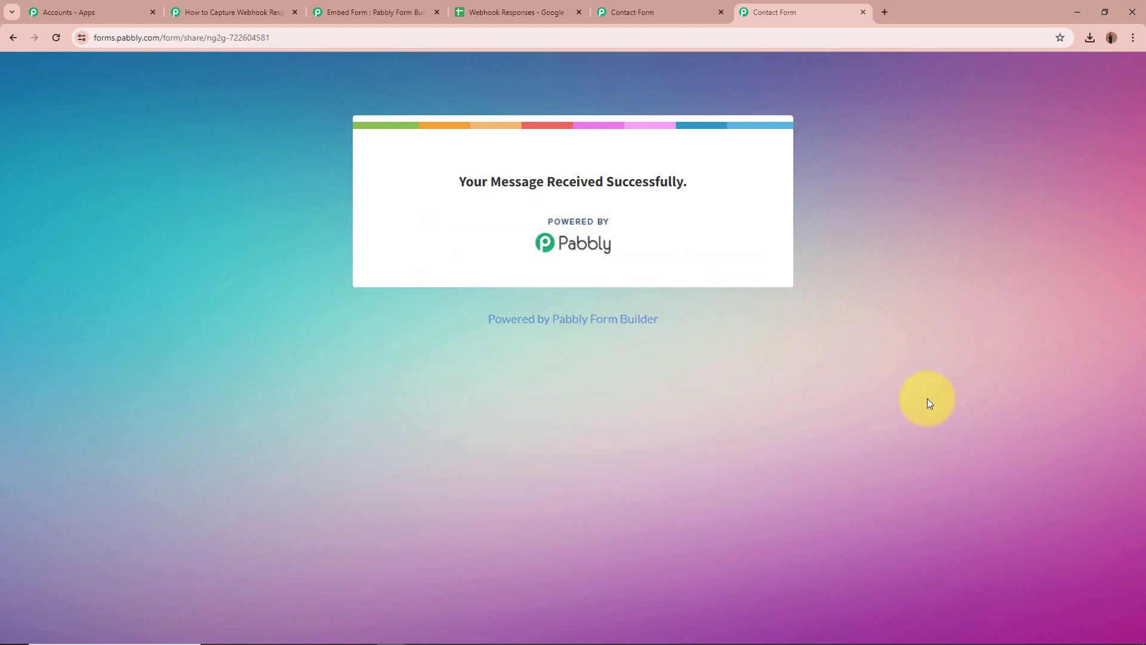
Confirm the Your Message Received Successfully confirmation appears.
drag(461, 181, 758, 213)
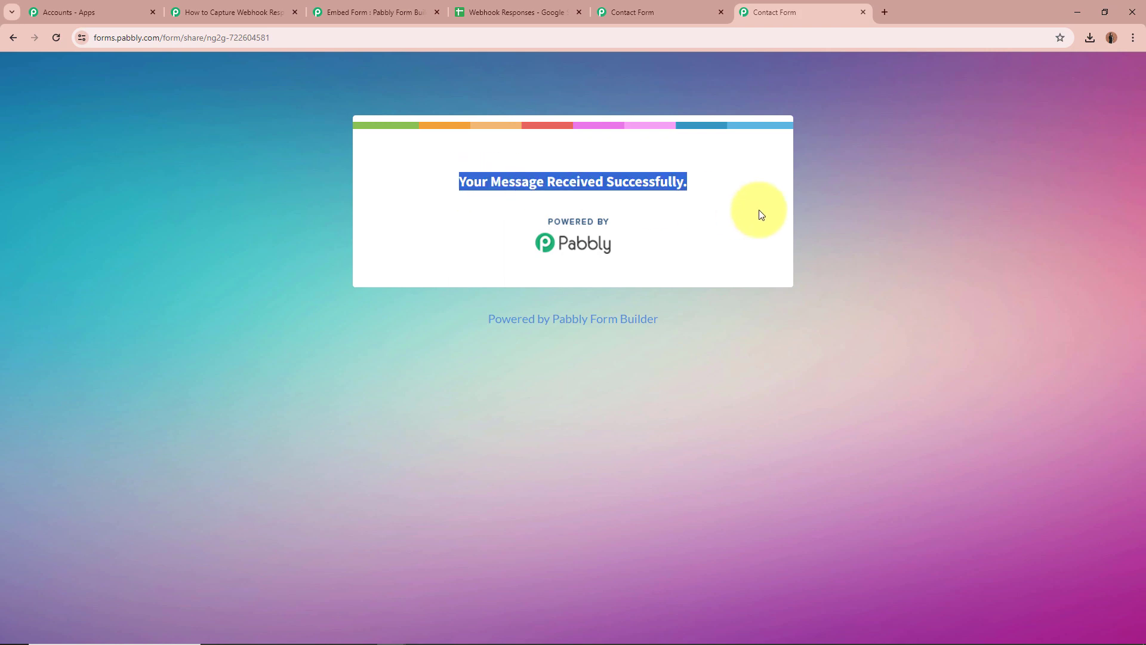
click(910, 244)
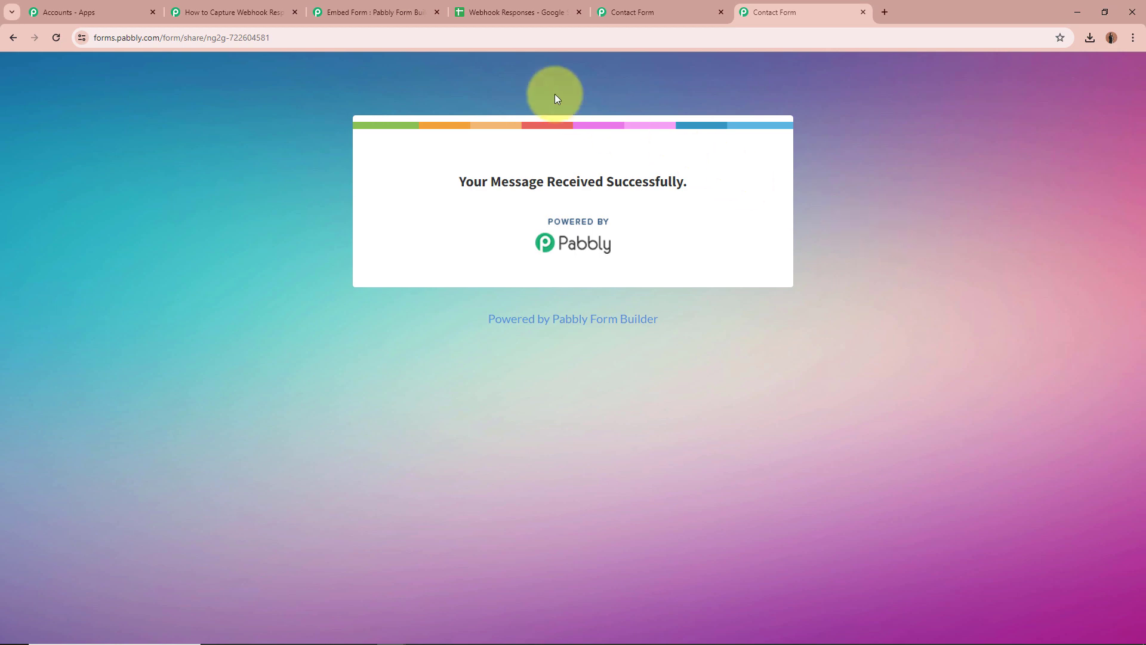
click(514, 12)
Verify row 3's first name, last name, email and phone number, then return to the workflow.
click(484, 333)
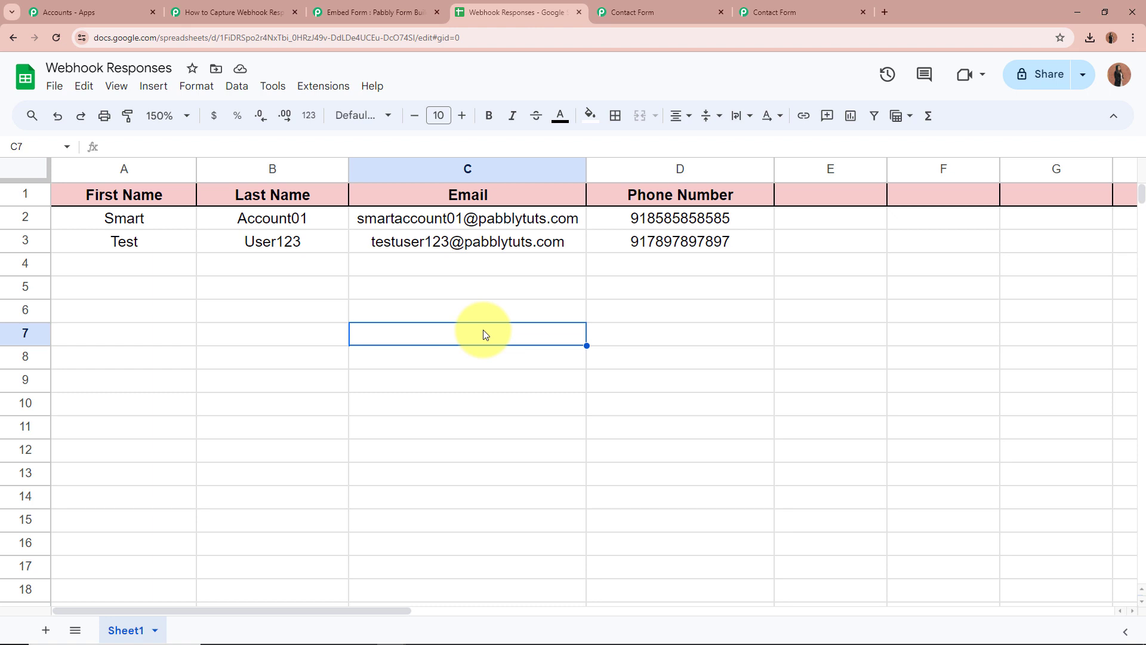
click(165, 234)
click(245, 234)
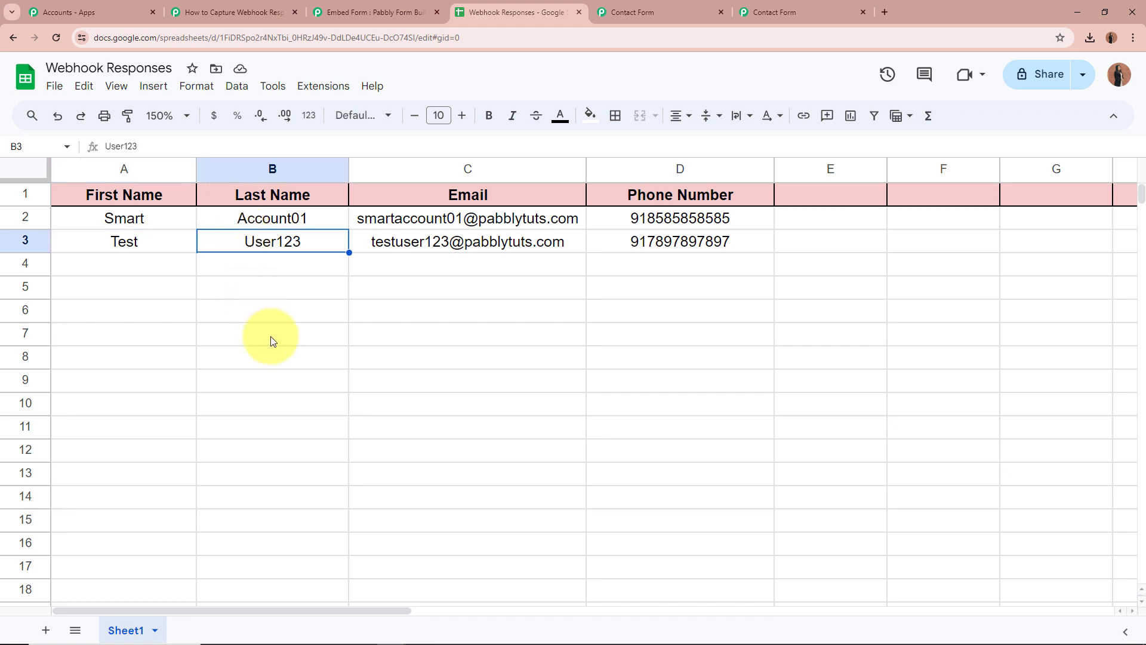
click(354, 242)
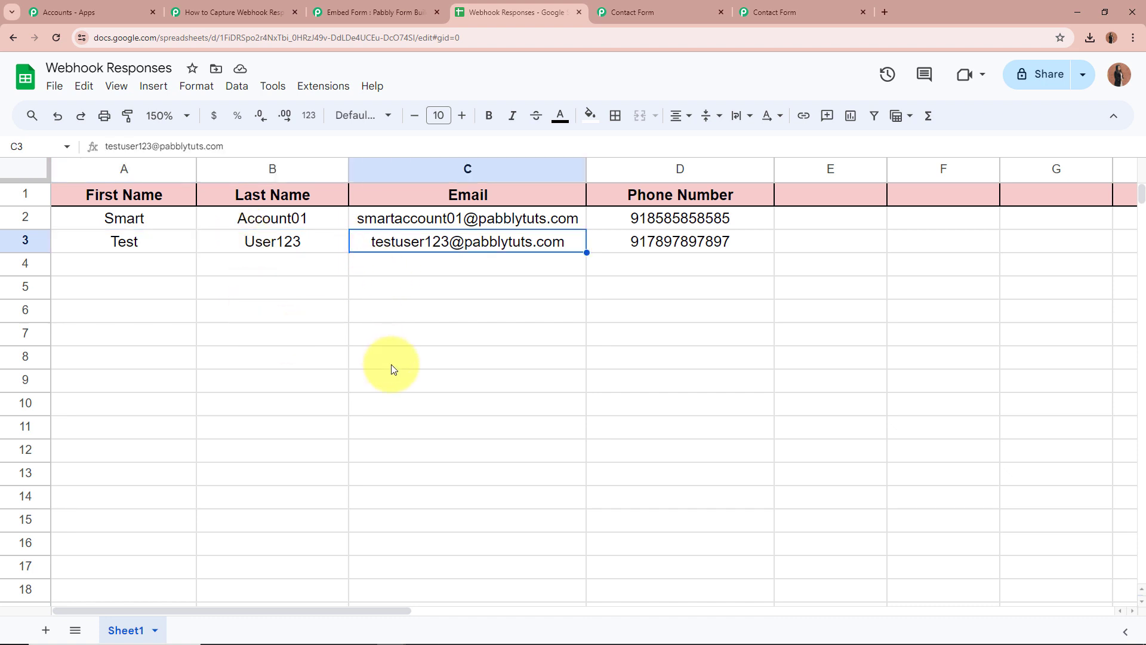
click(616, 239)
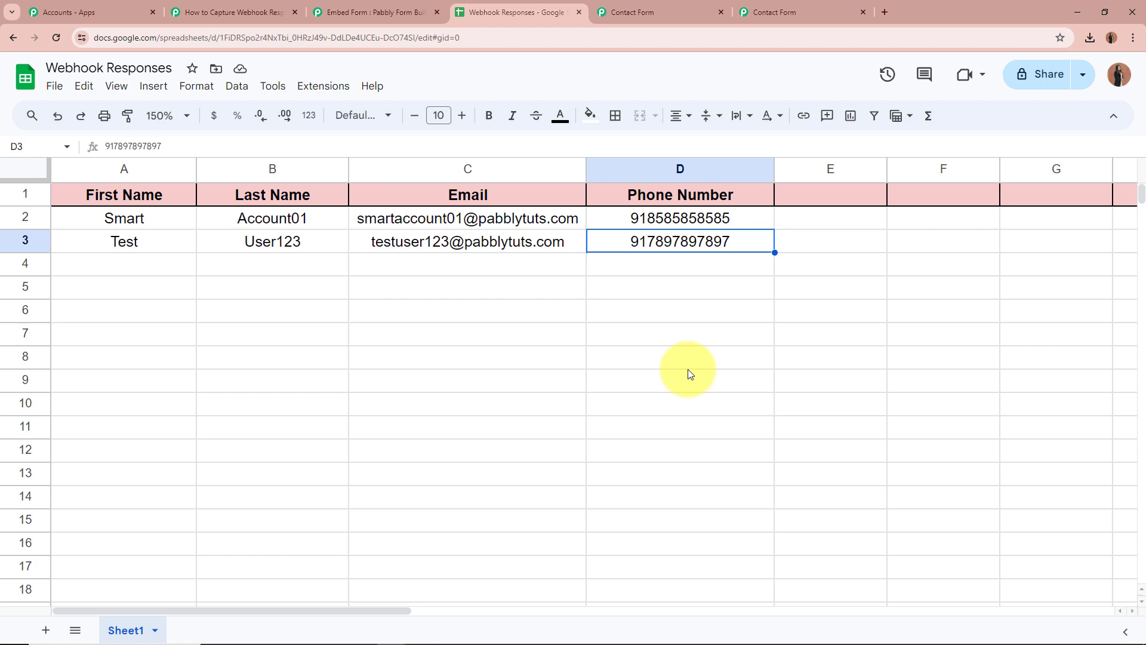
click(239, 12)
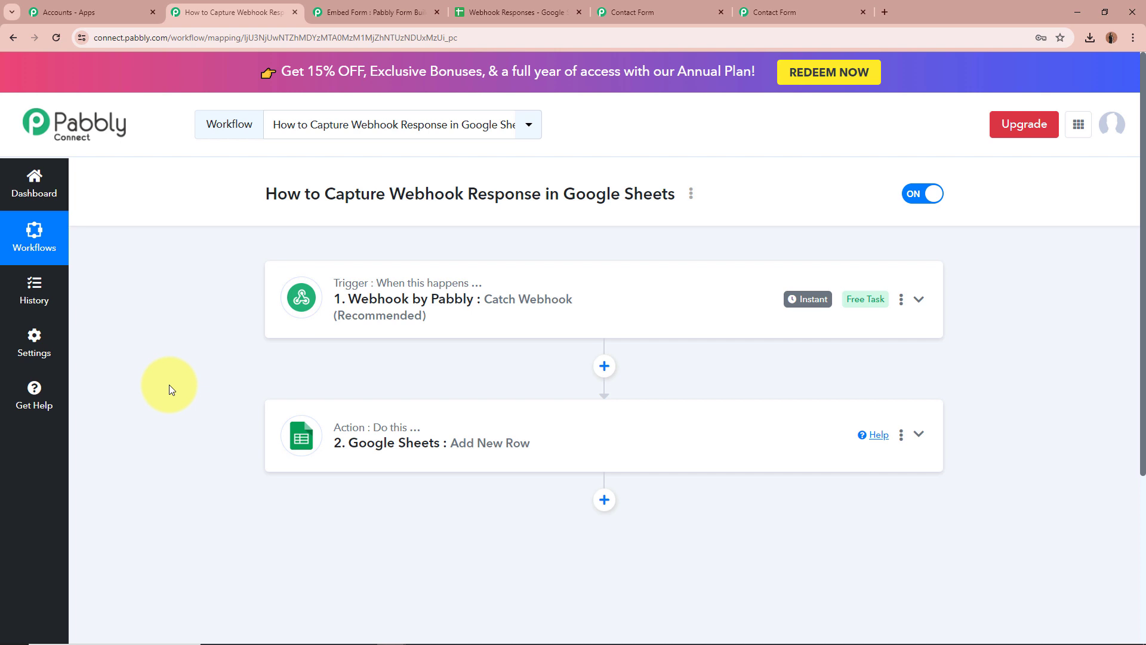